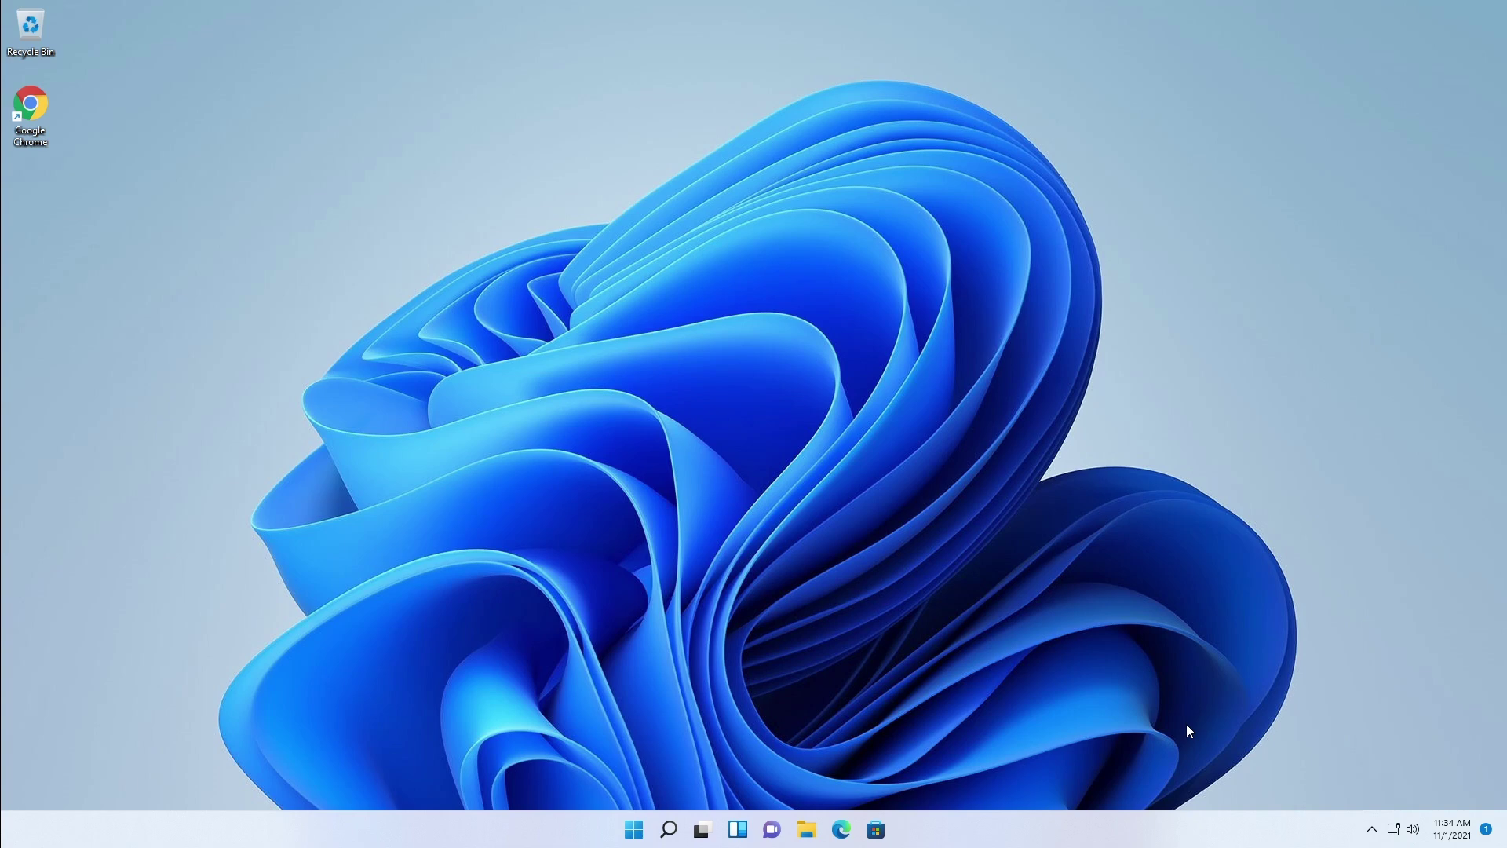
Step: Open the Windows 11 Start menu to show the pinned apps
click(632, 824)
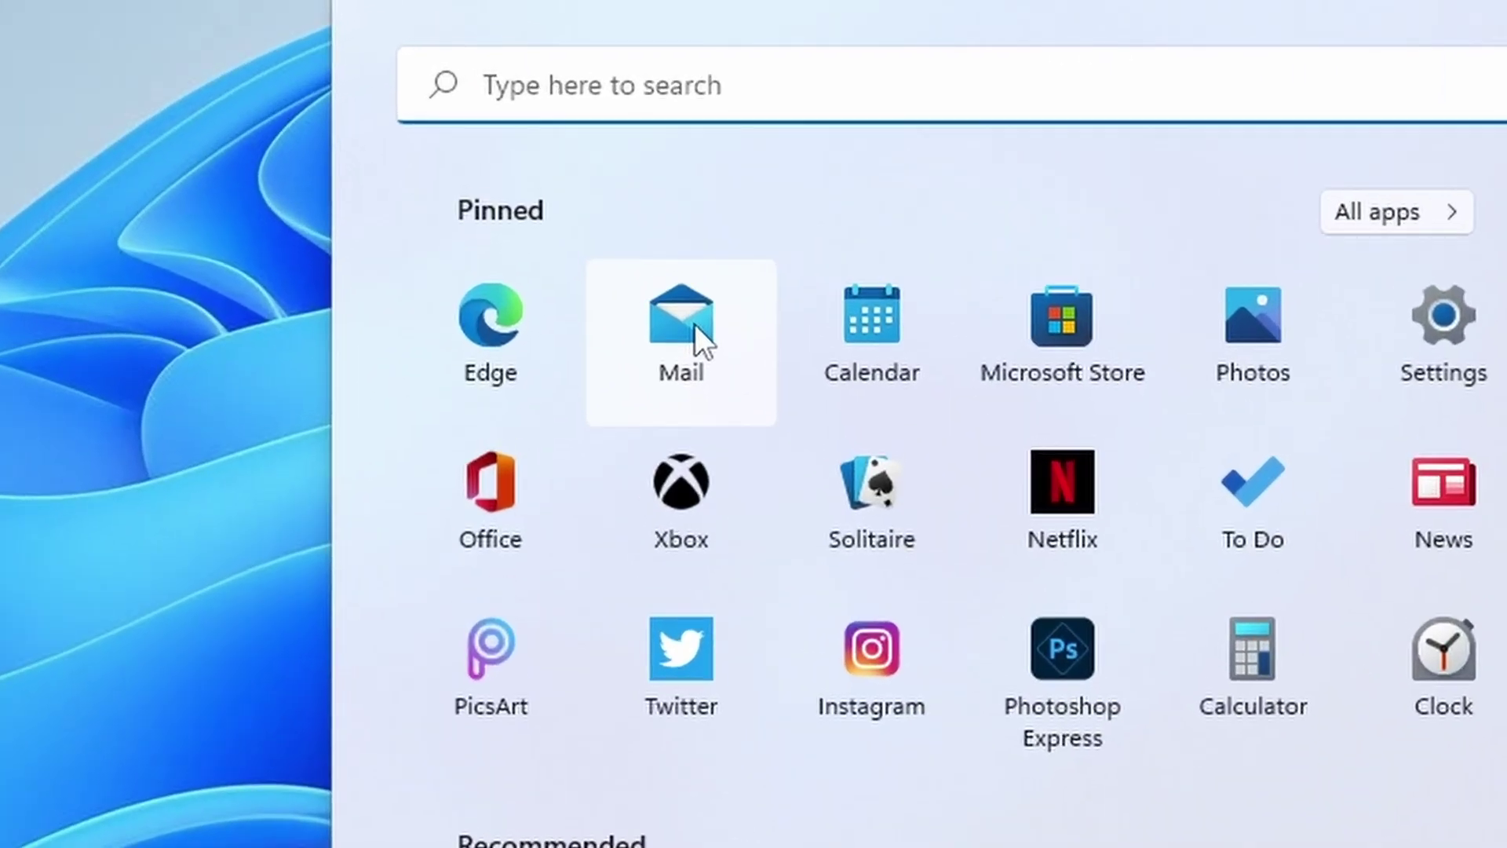
Step: Launch Mail, close the Settings pane, and start Add account from Manage accounts
click(605, 175)
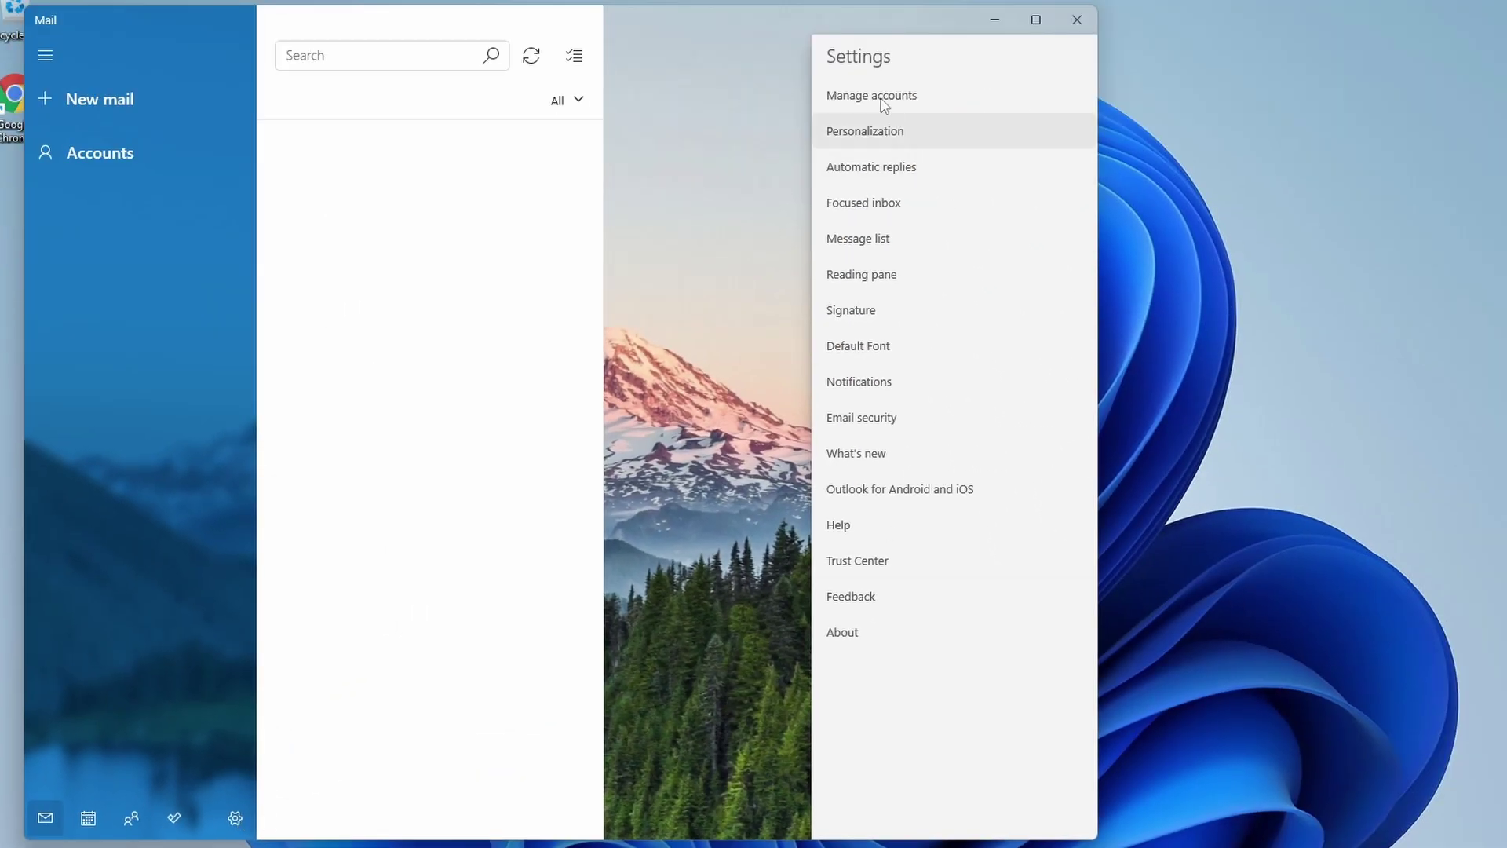
click(138, 153)
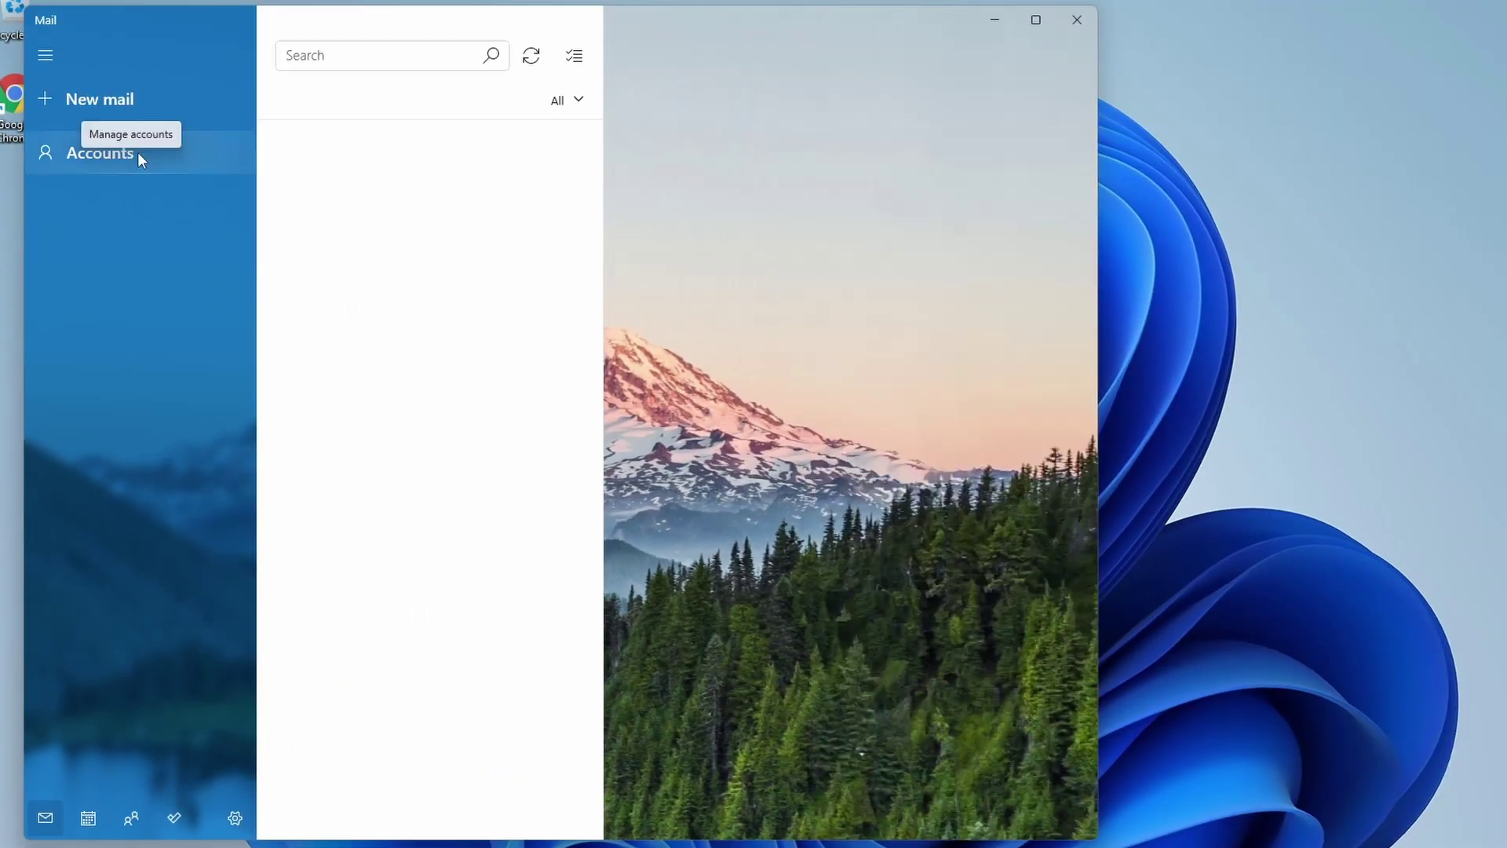
click(138, 152)
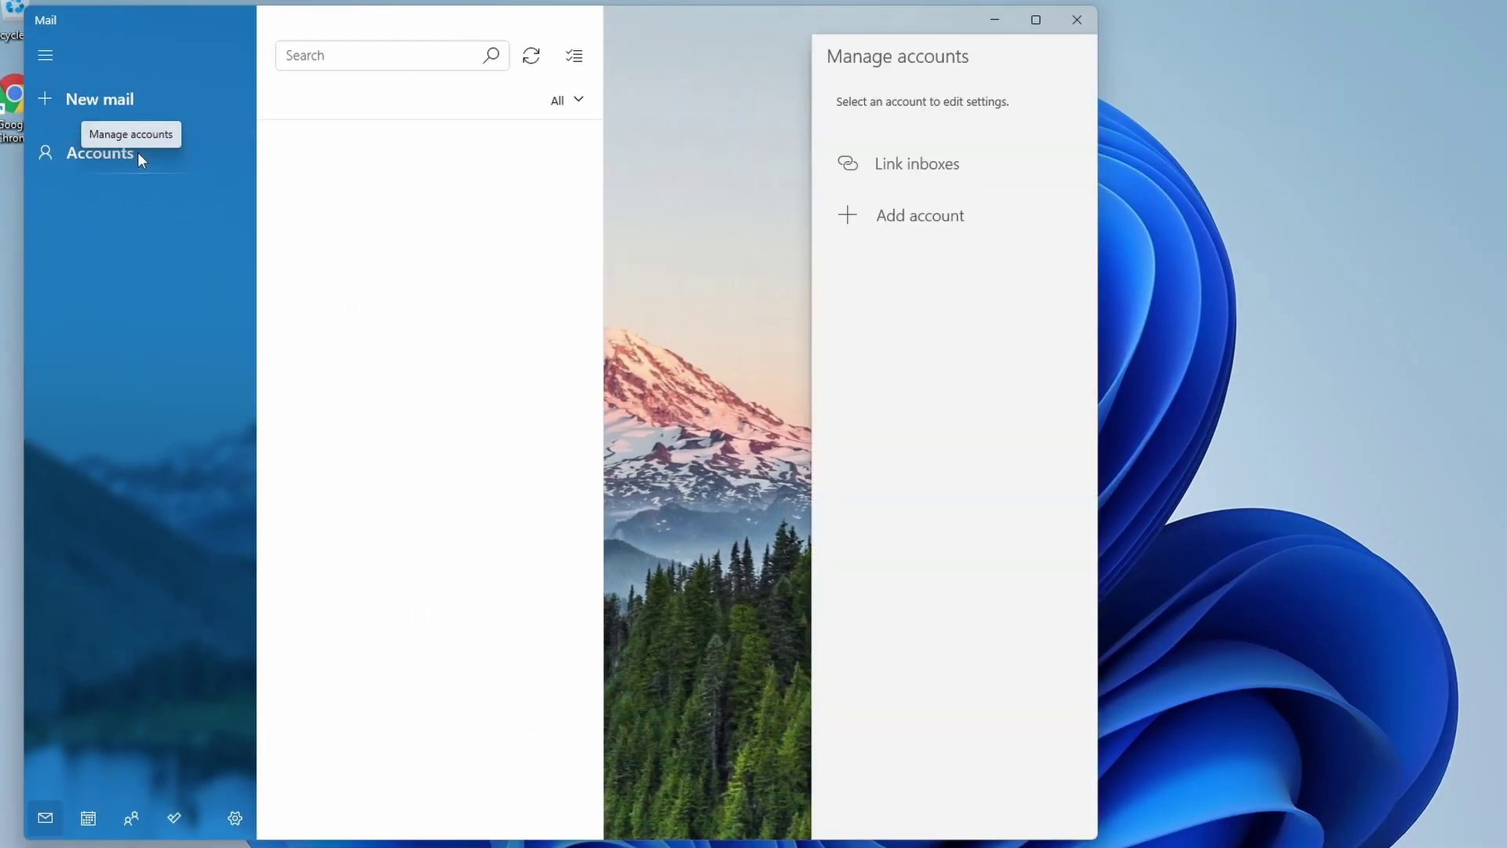
click(939, 217)
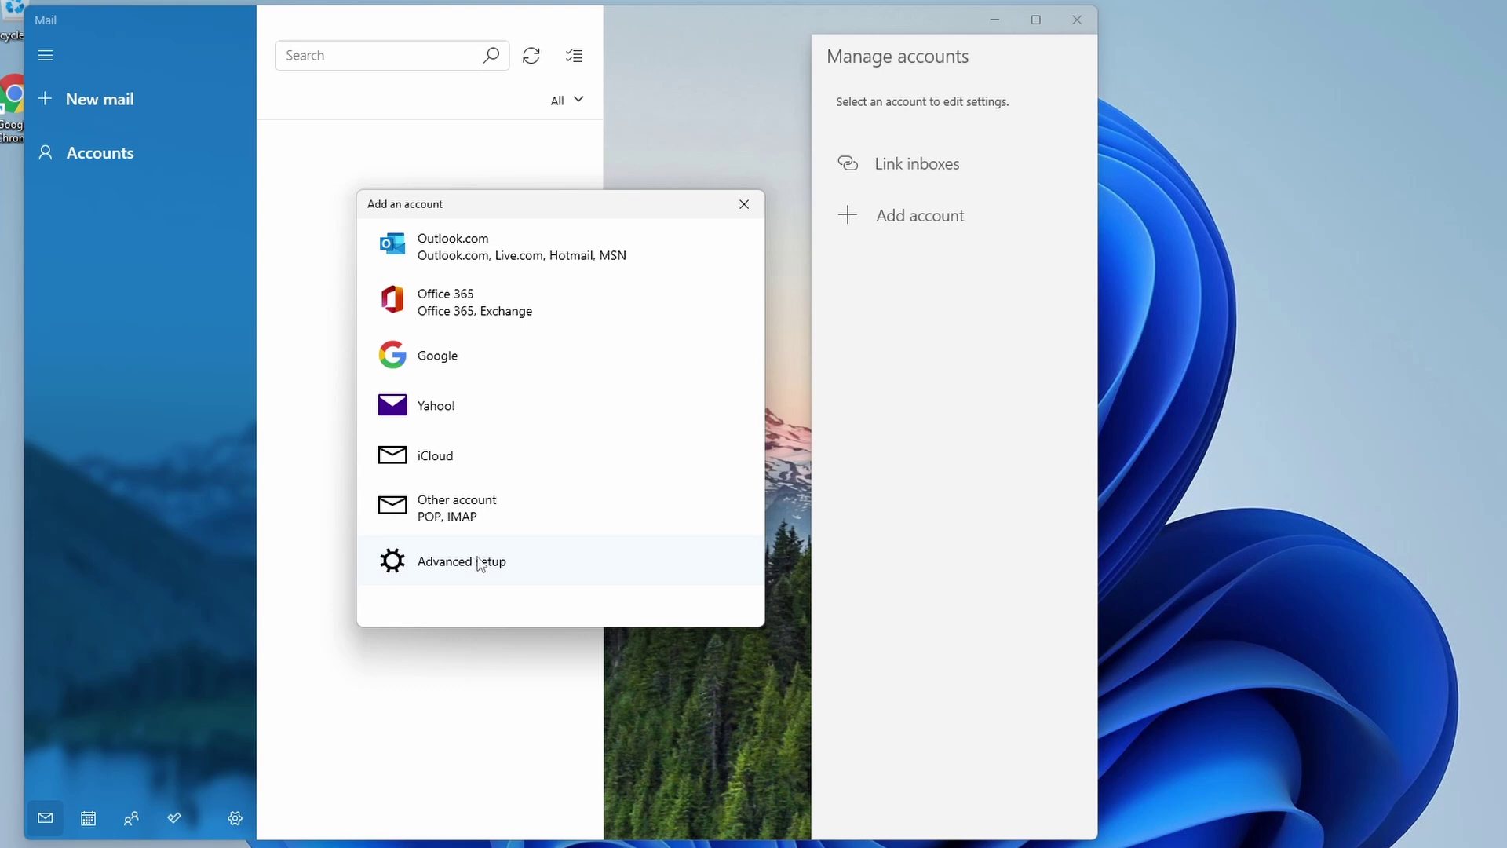
Step: Choose Other account (POP, IMAP) and enter the e-mail address, sender name Techworks, and password
click(504, 507)
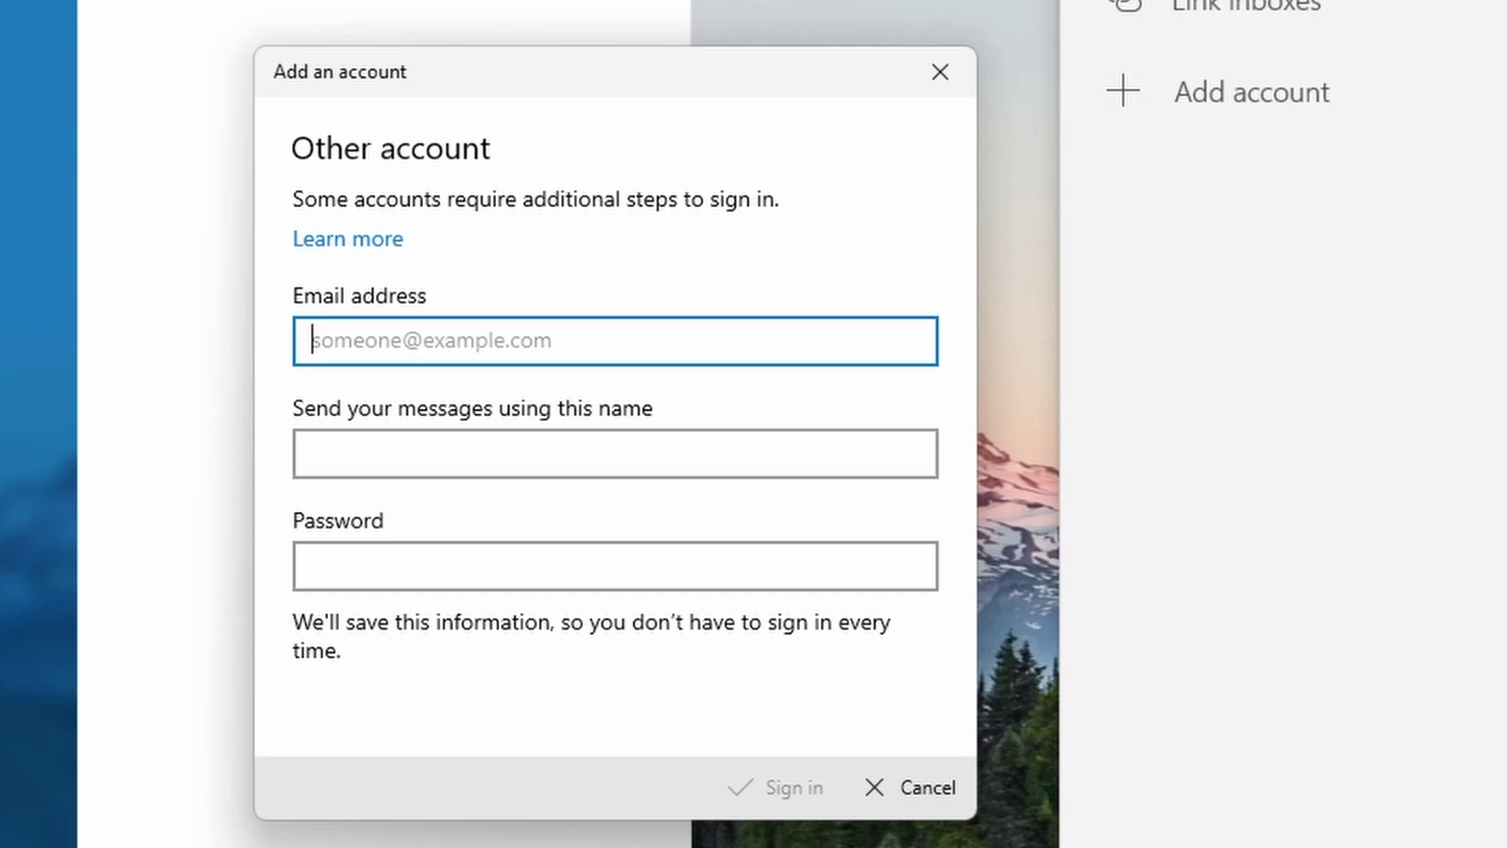
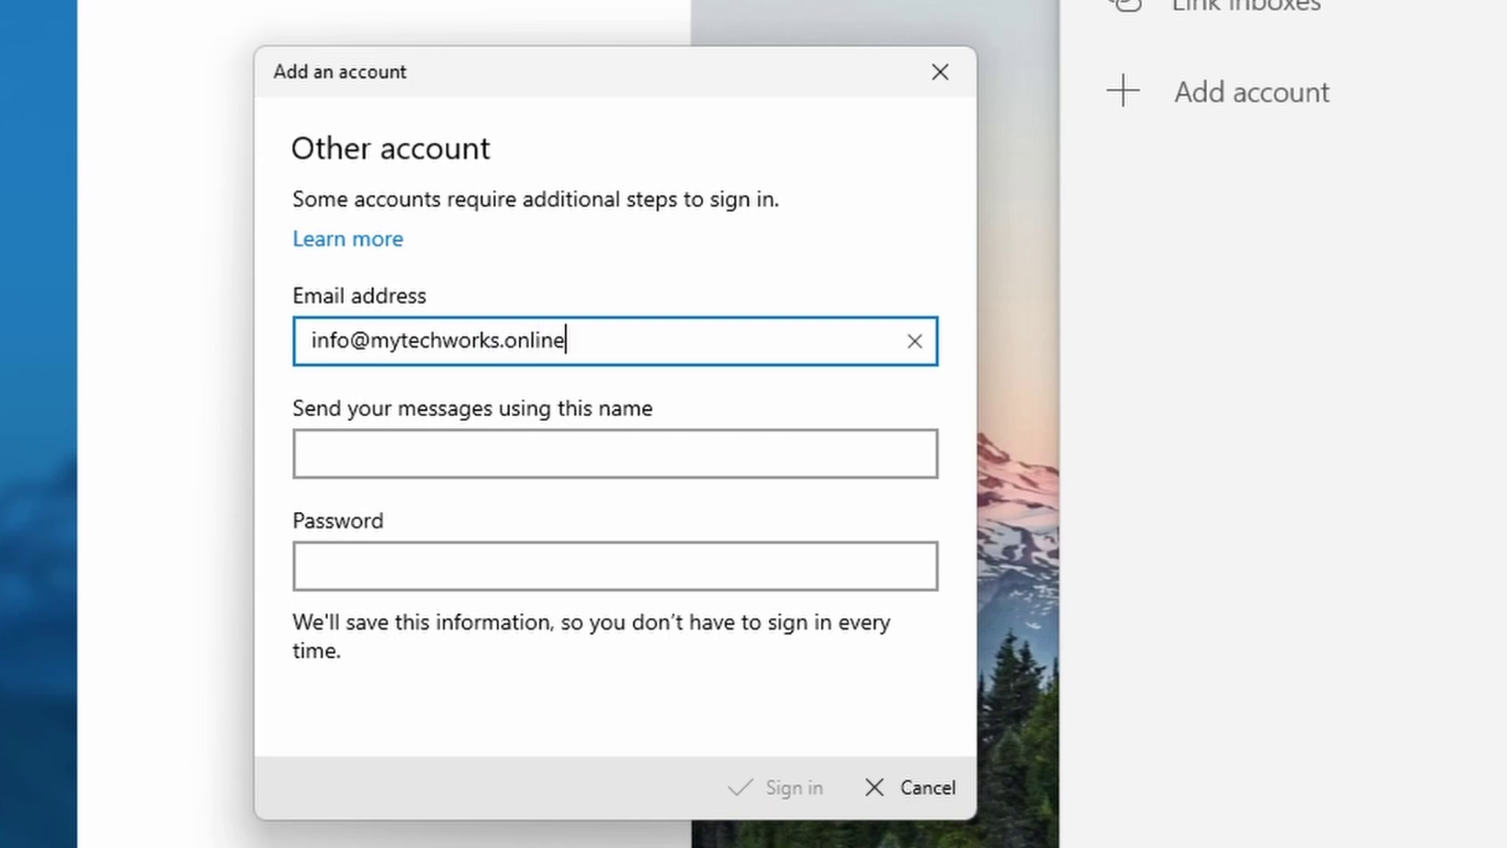
click(616, 453)
text(Techworks)
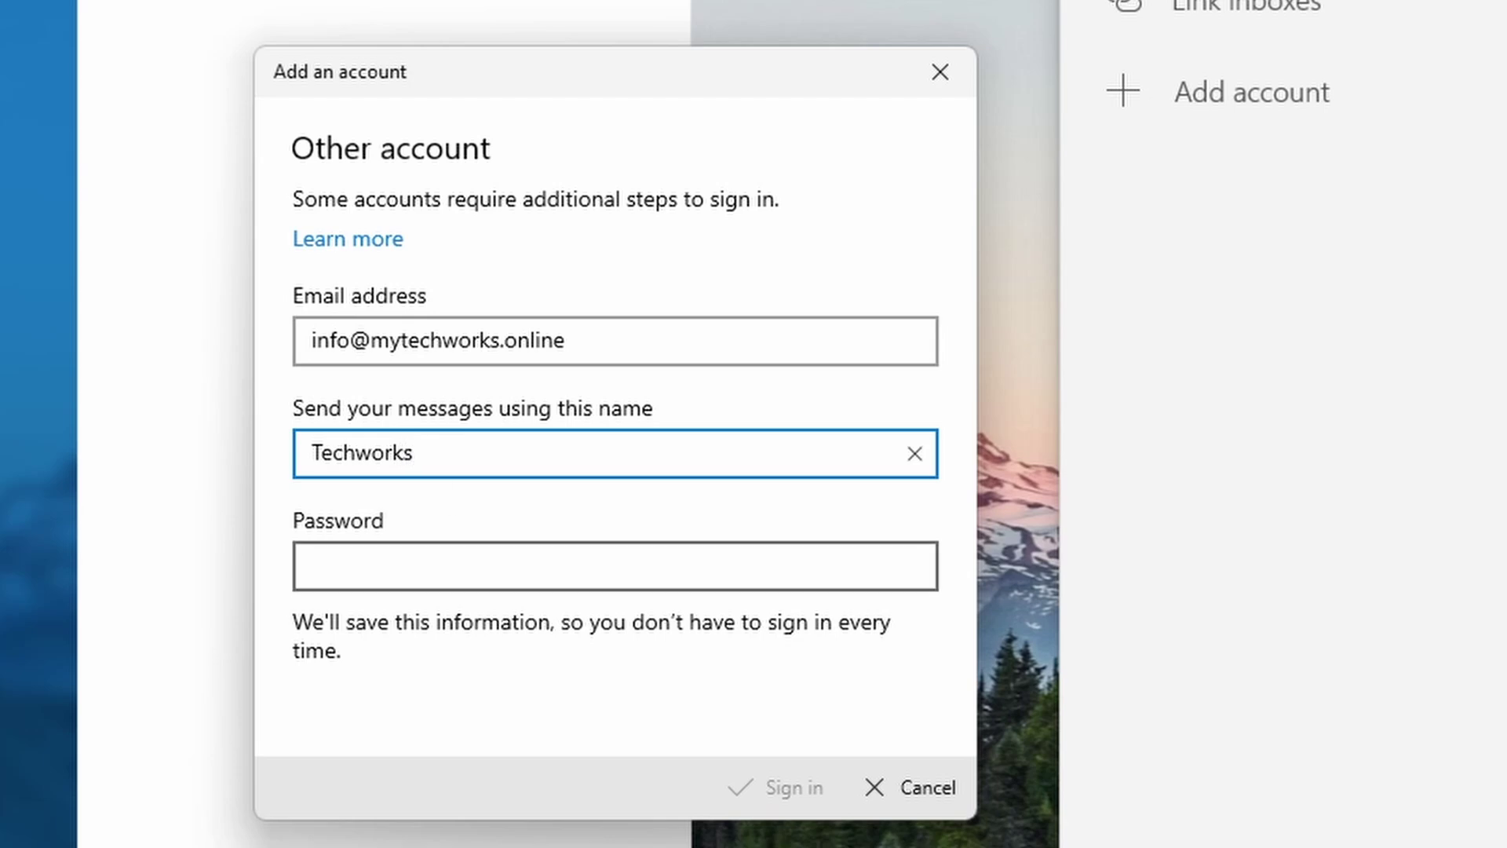
click(616, 565)
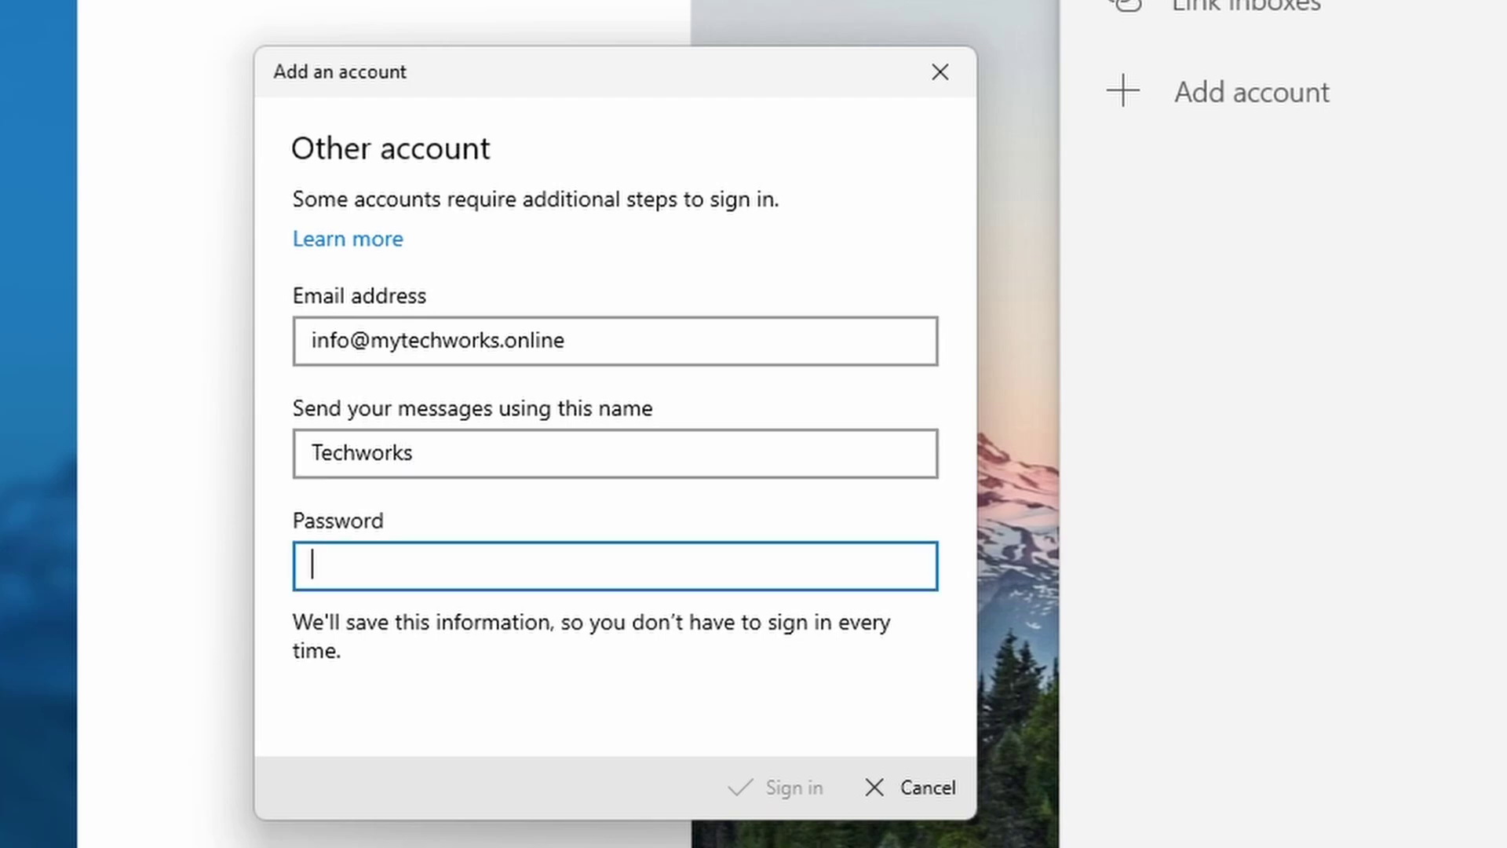
text(******)
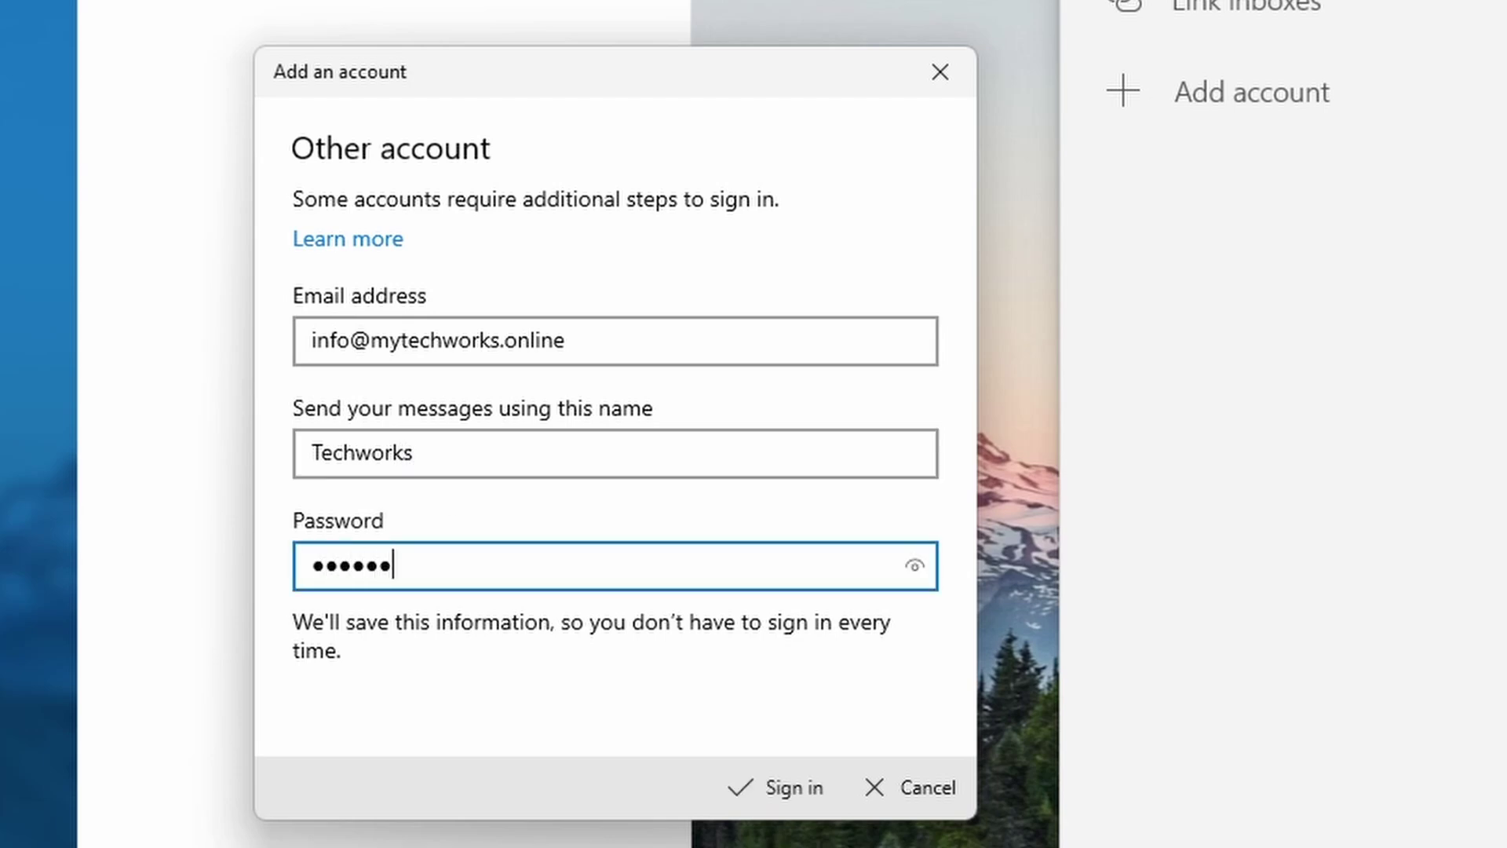
text(*****)
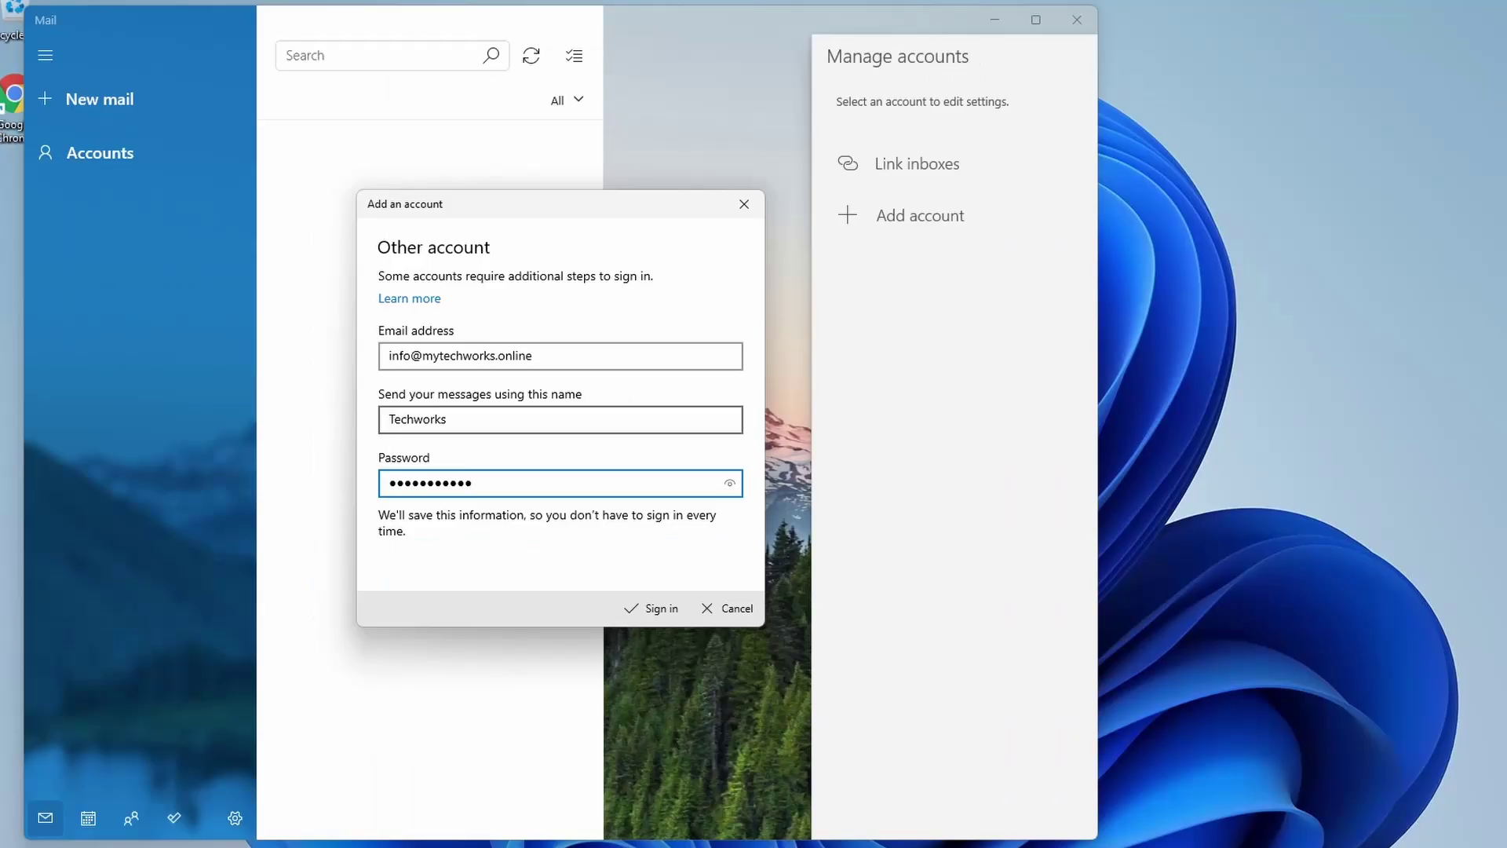
key(shift+Tab)
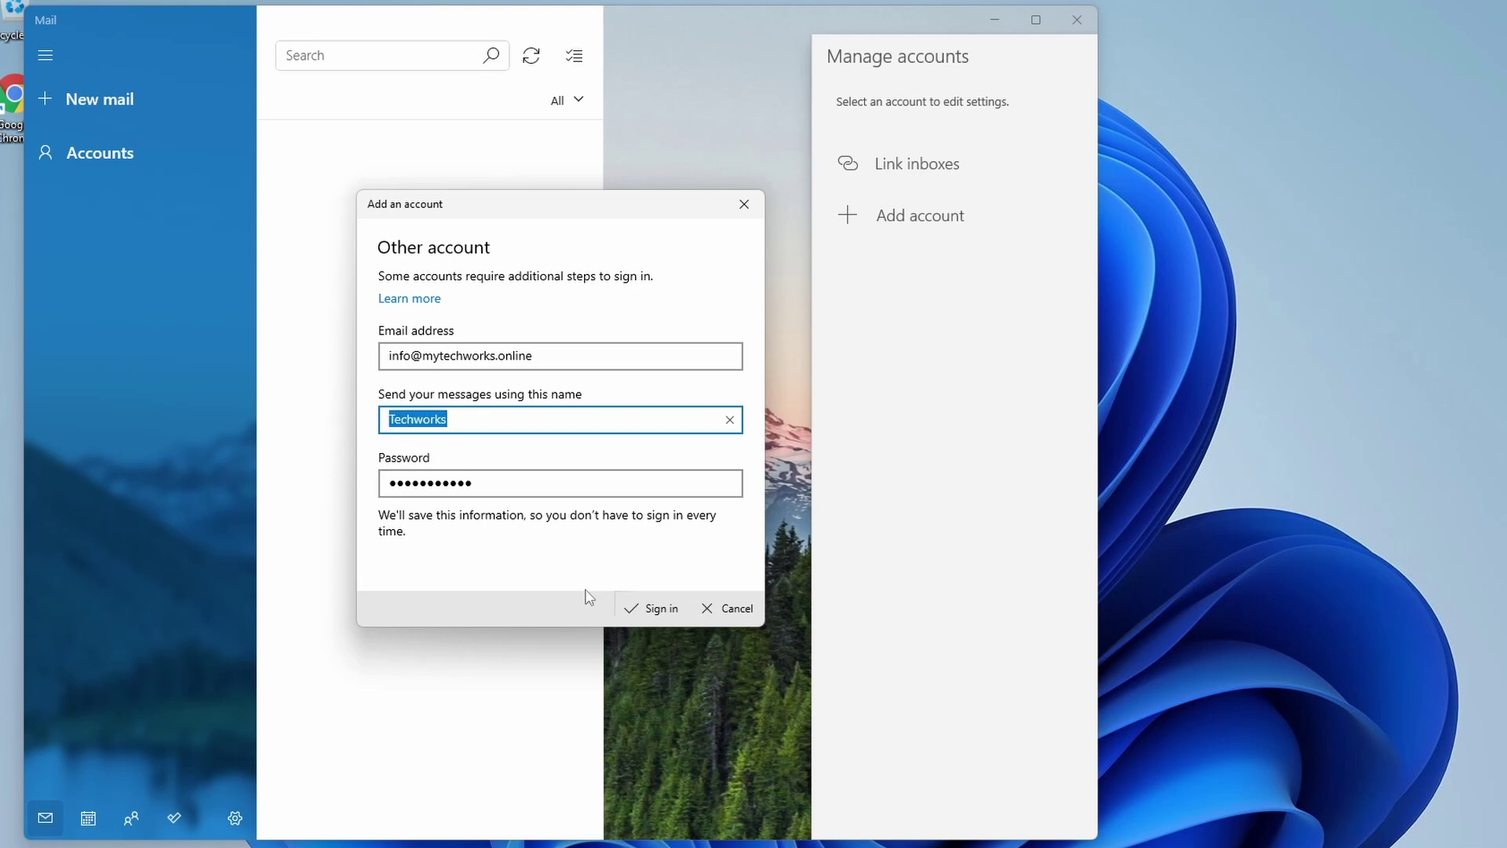
Step: Sign in, dismiss the All done screen, then reopen account management for Mytechworks
click(648, 611)
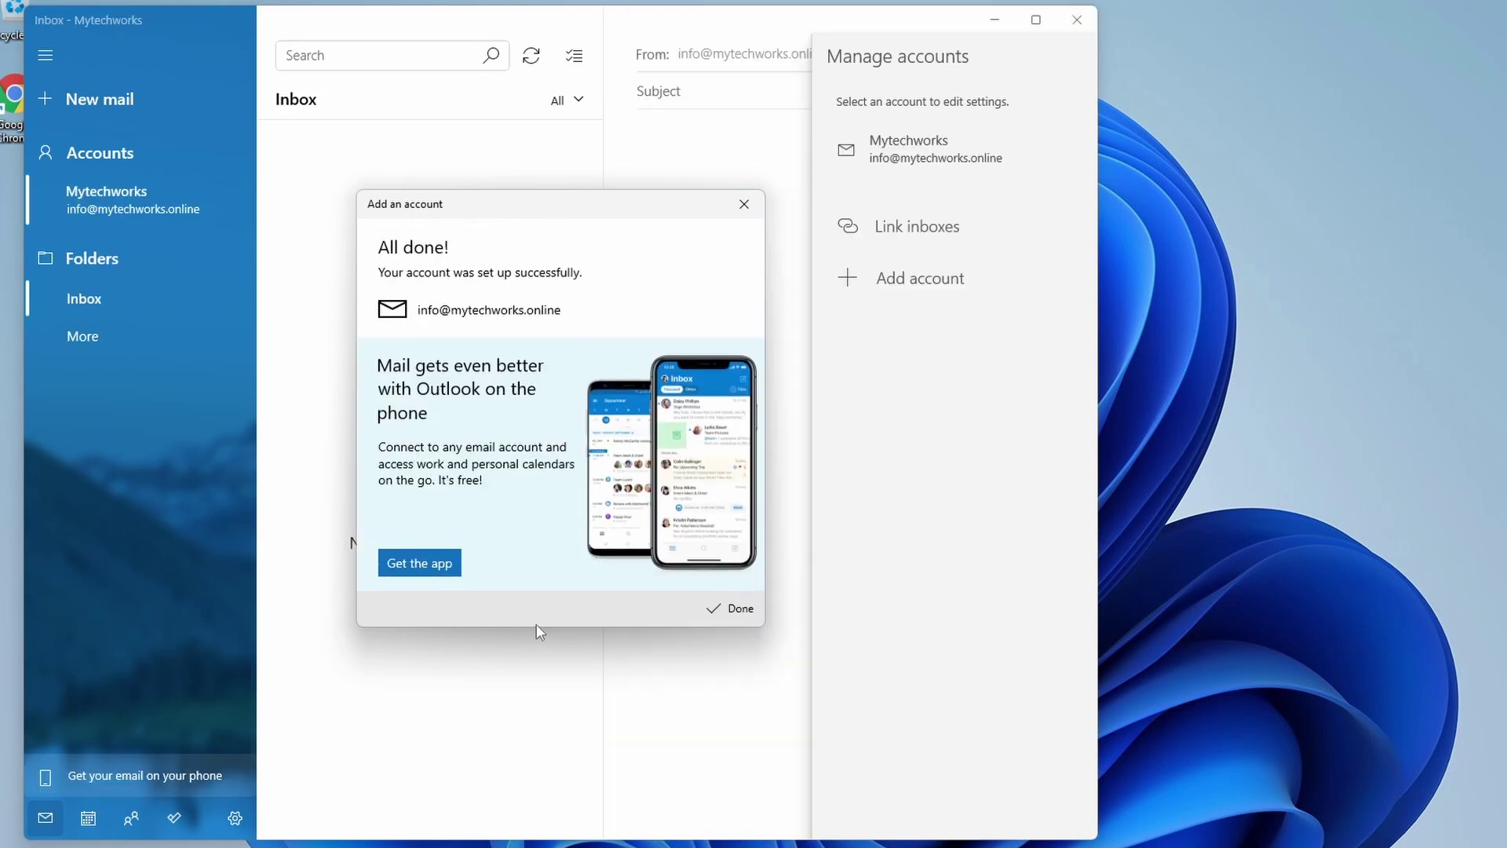
click(736, 609)
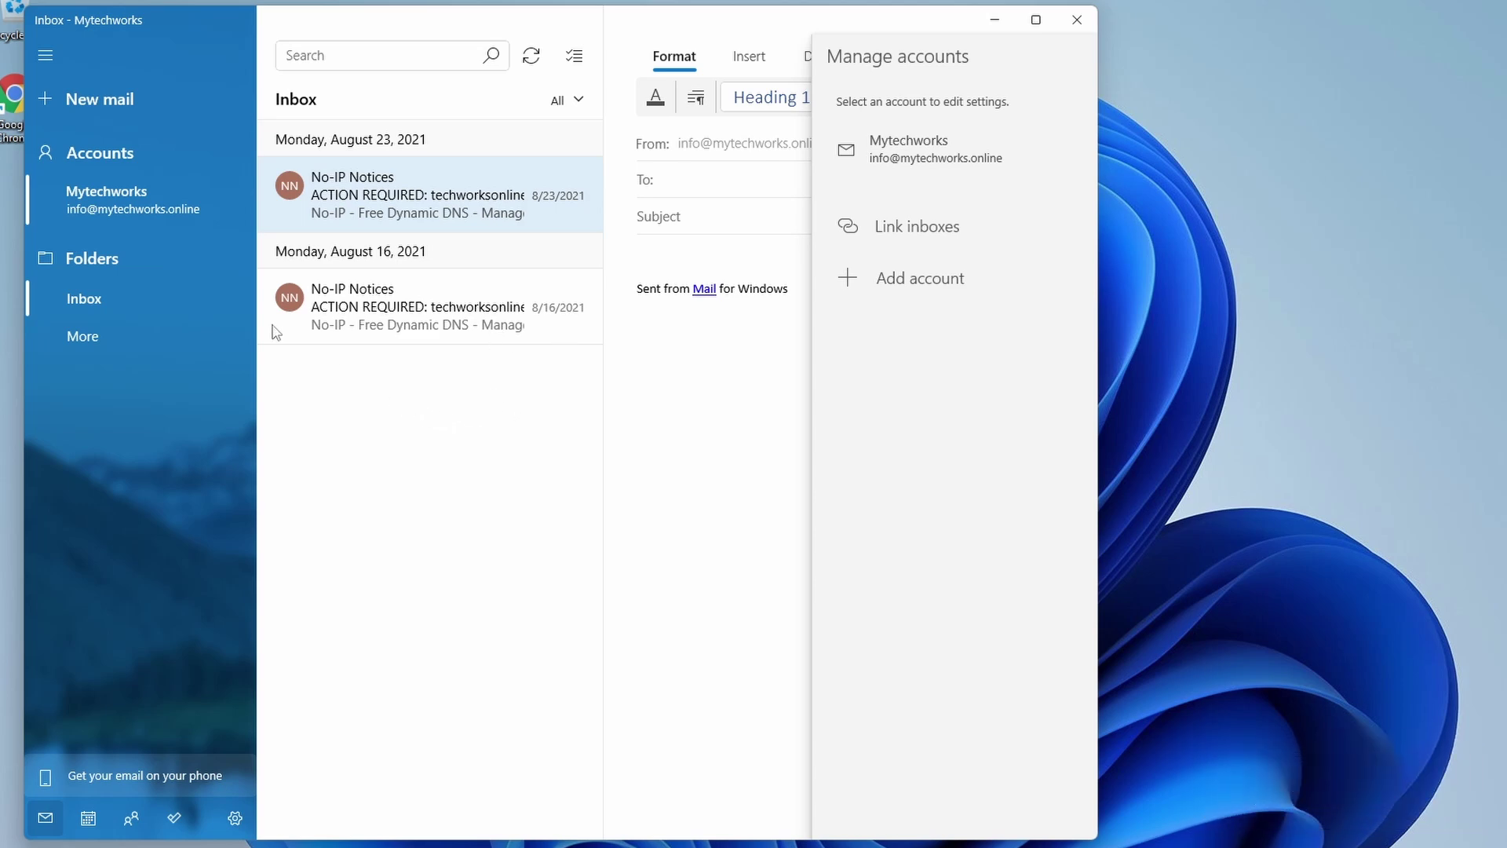
click(129, 205)
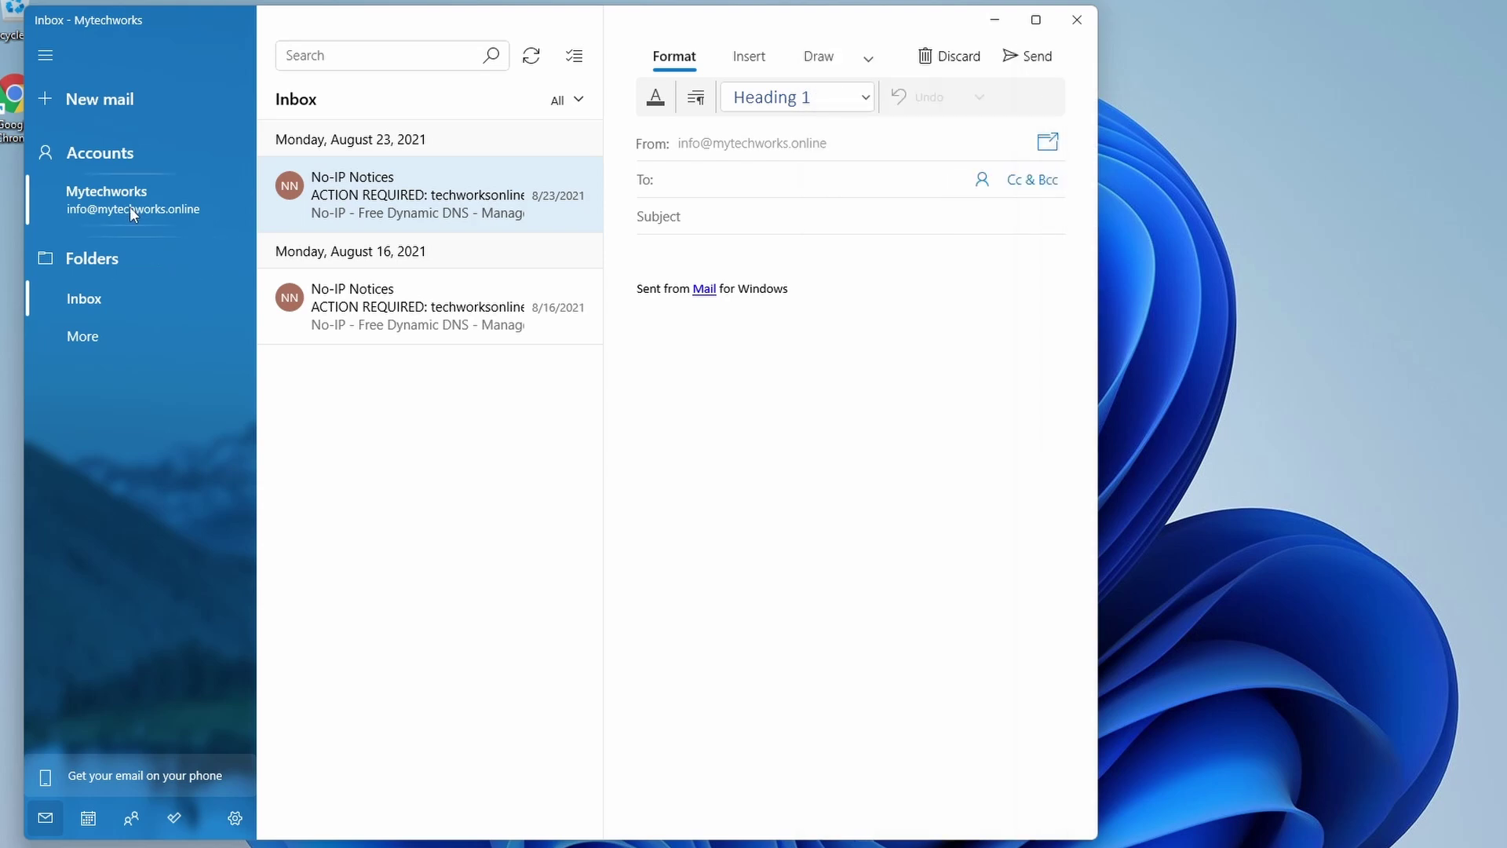
right_click(130, 212)
click(169, 192)
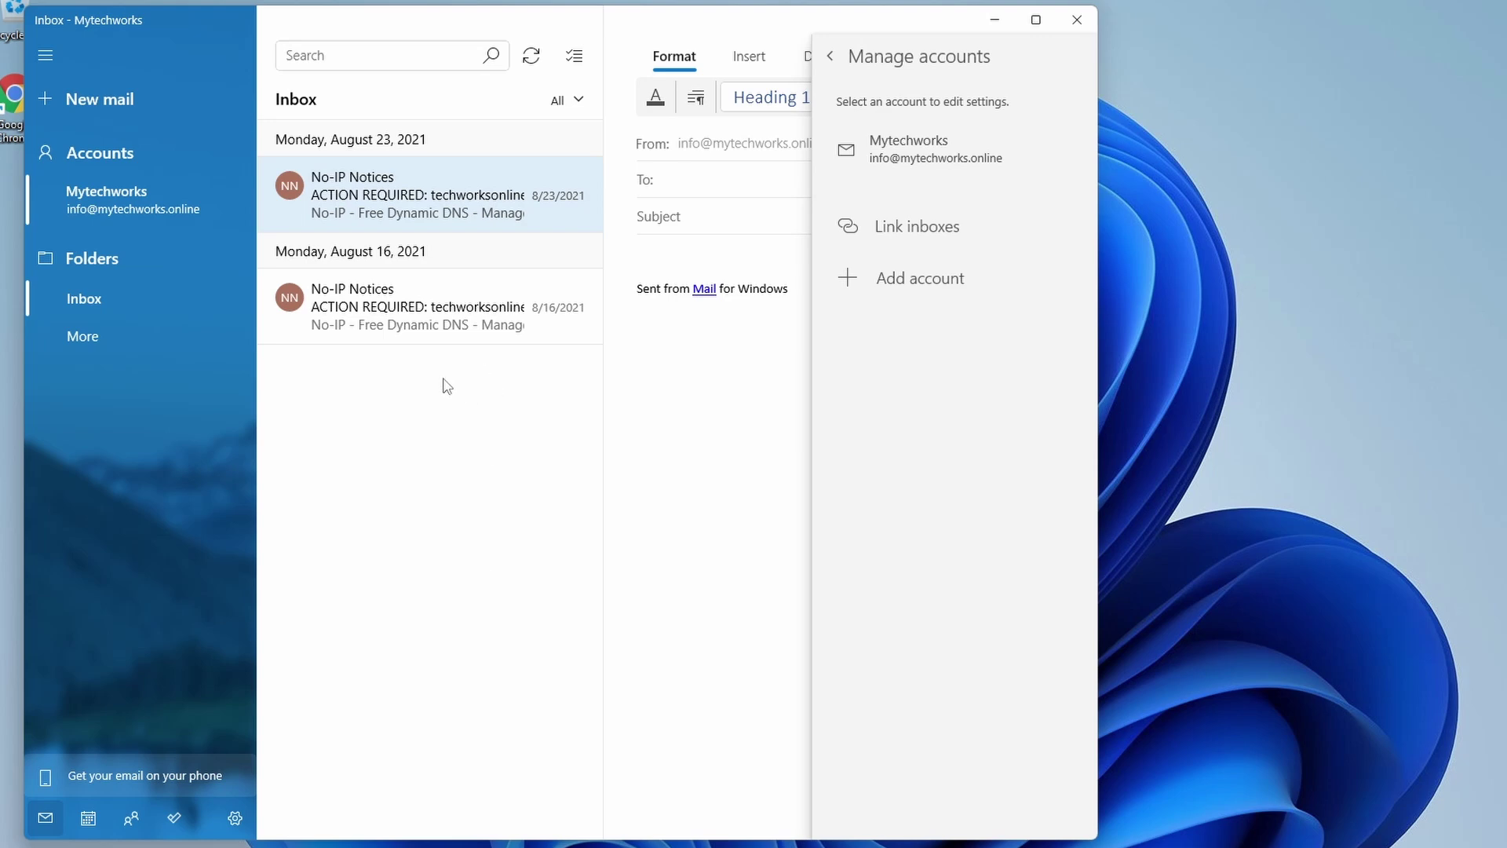
click(143, 191)
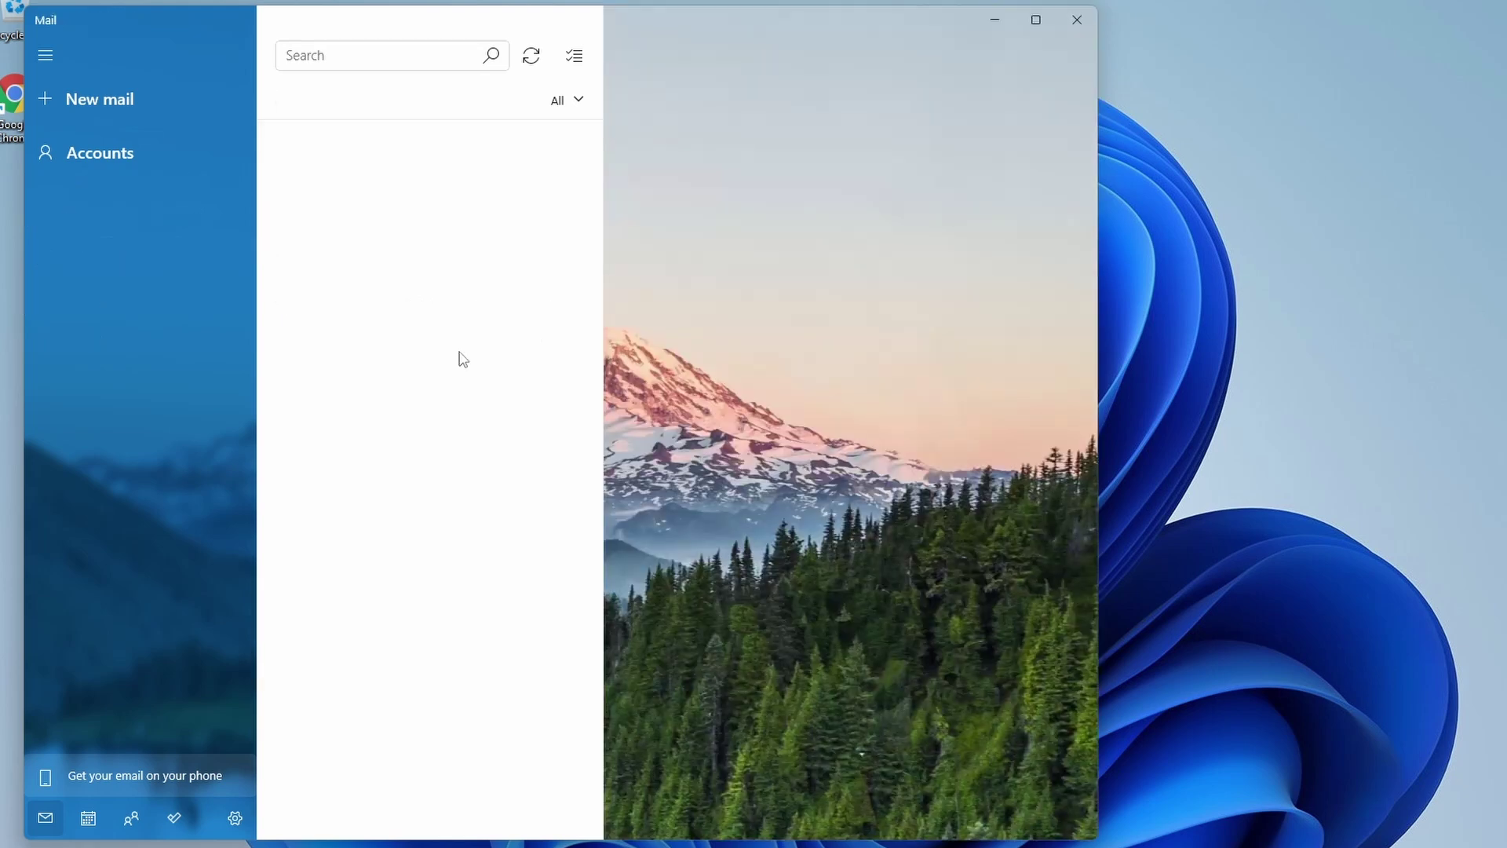
click(118, 153)
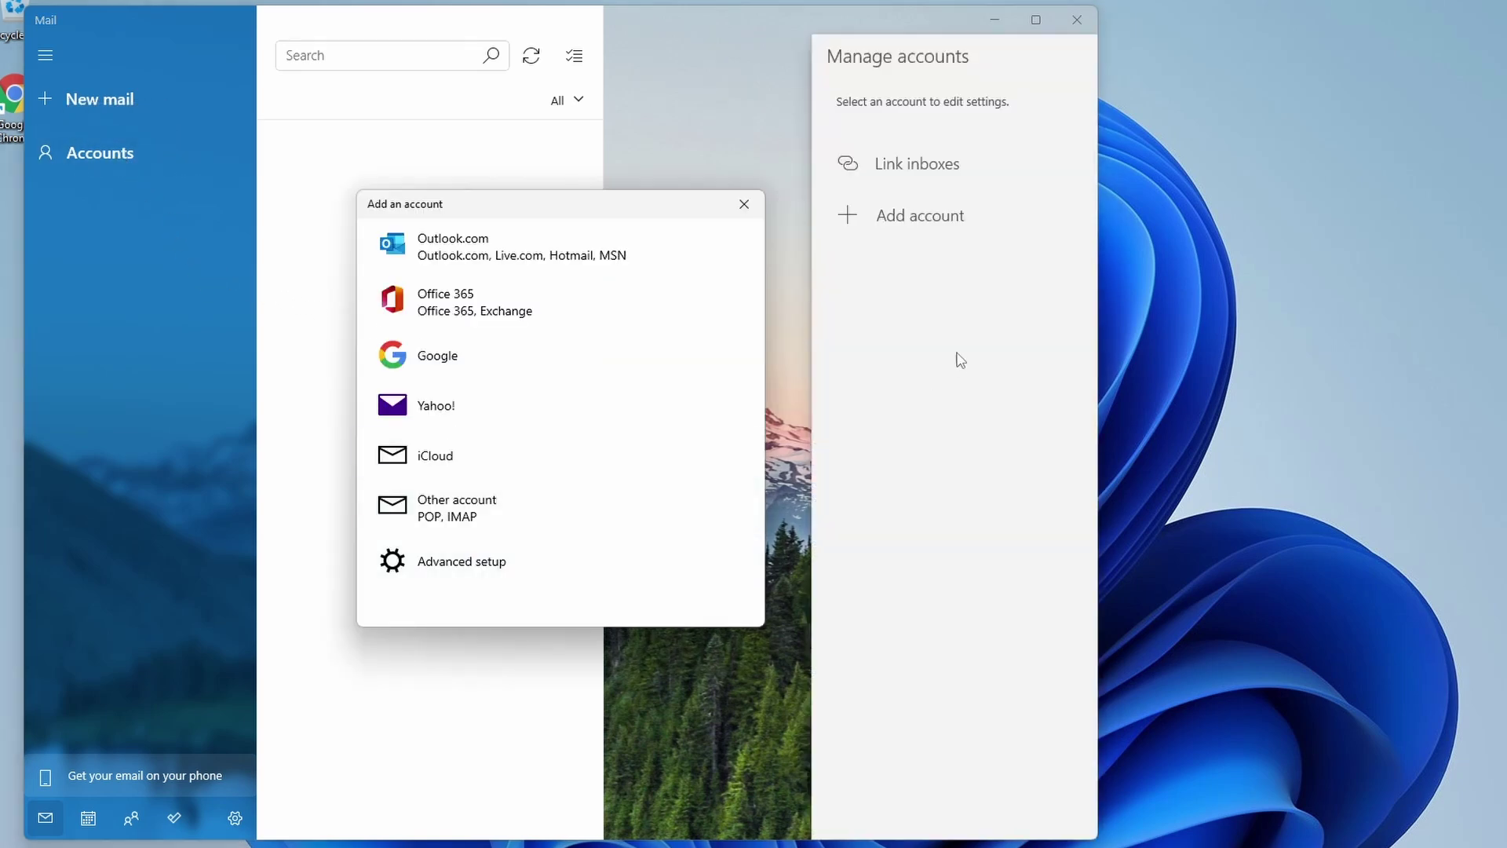
click(471, 570)
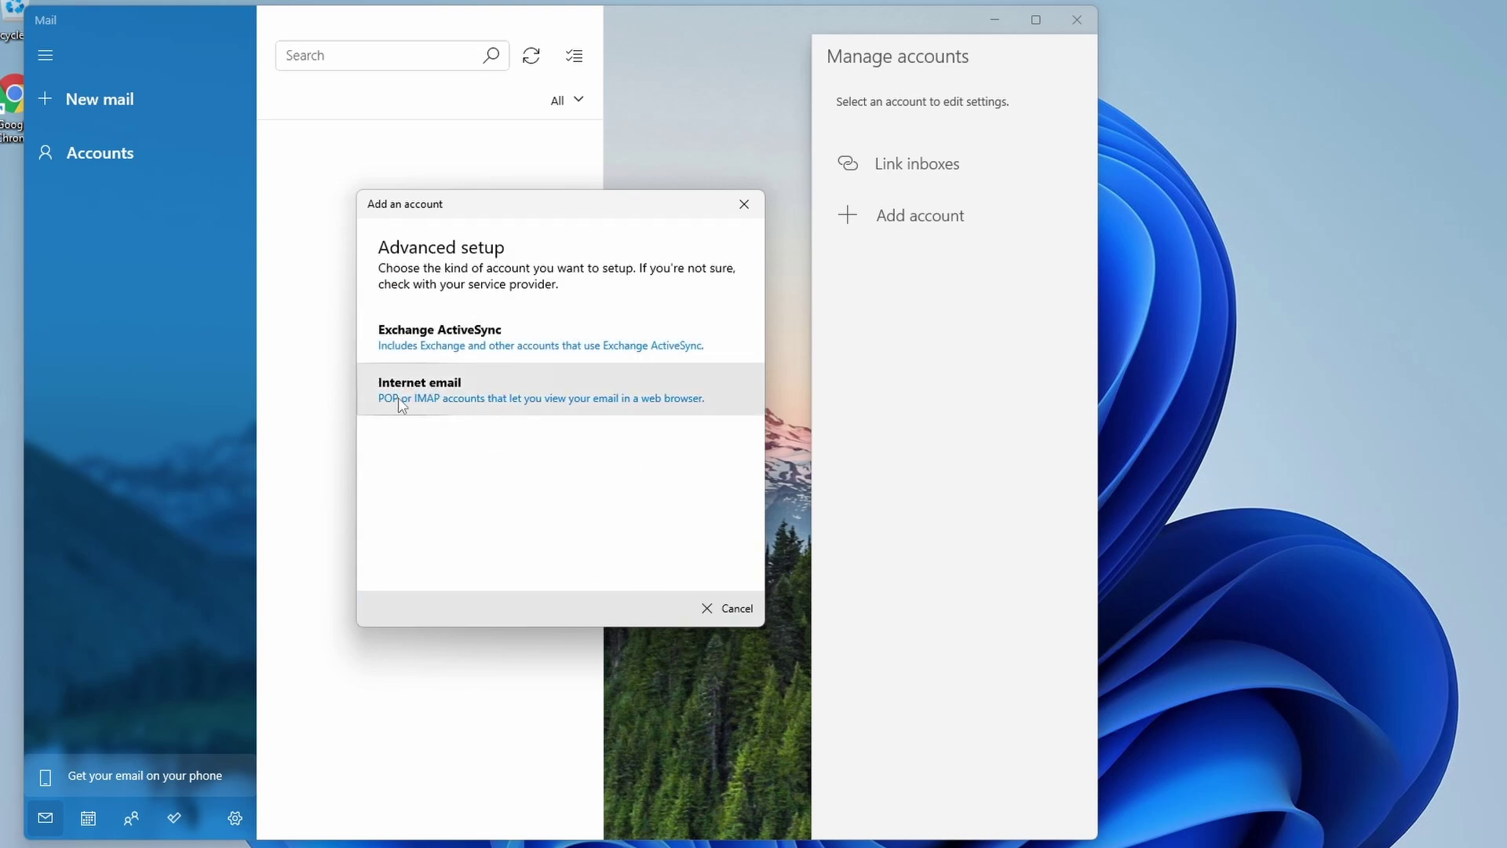
click(431, 404)
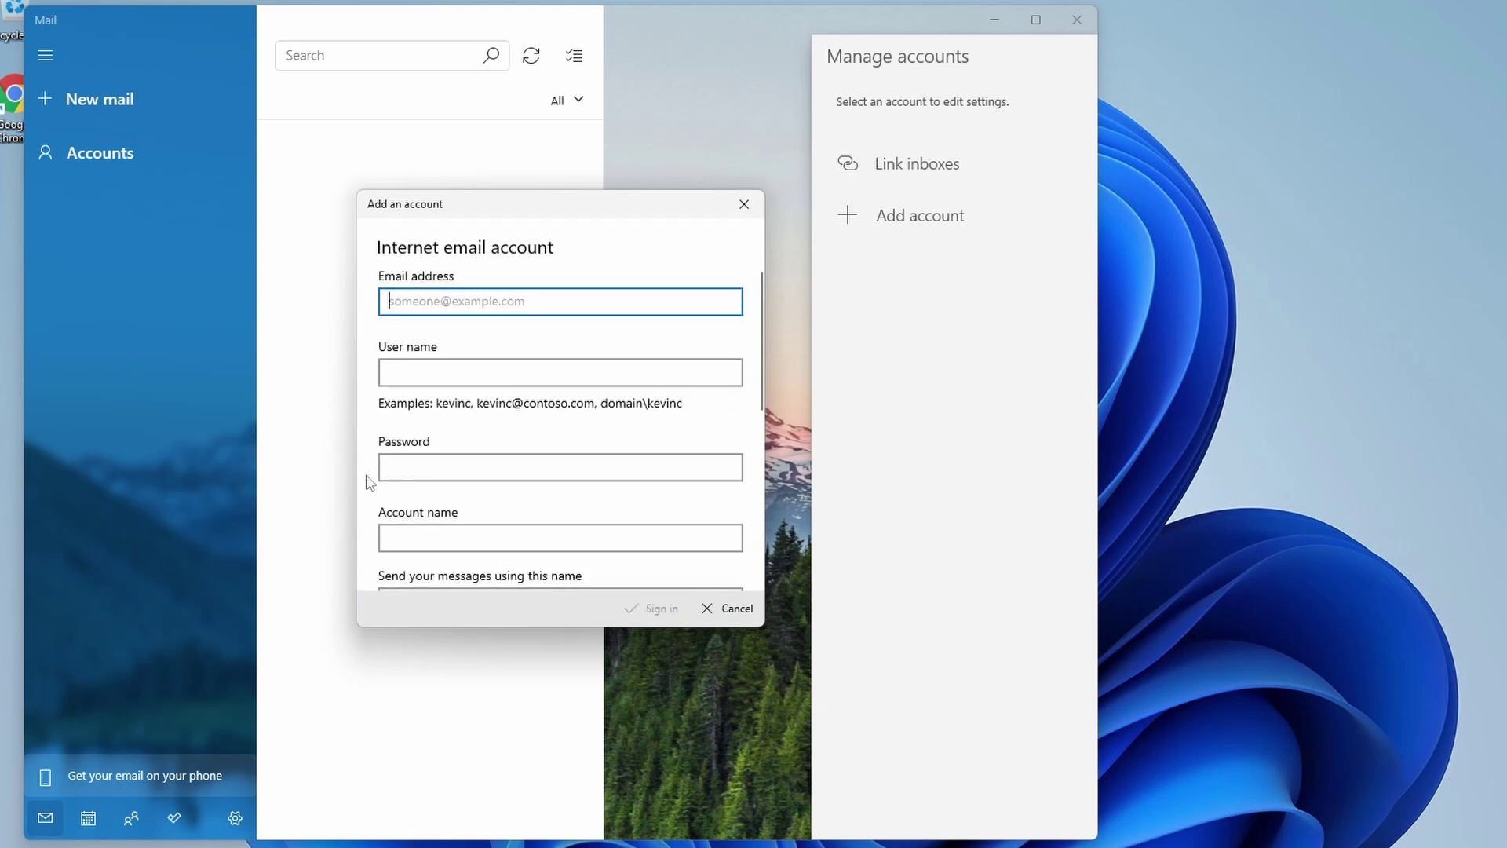
scroll(484, 391, down, 5)
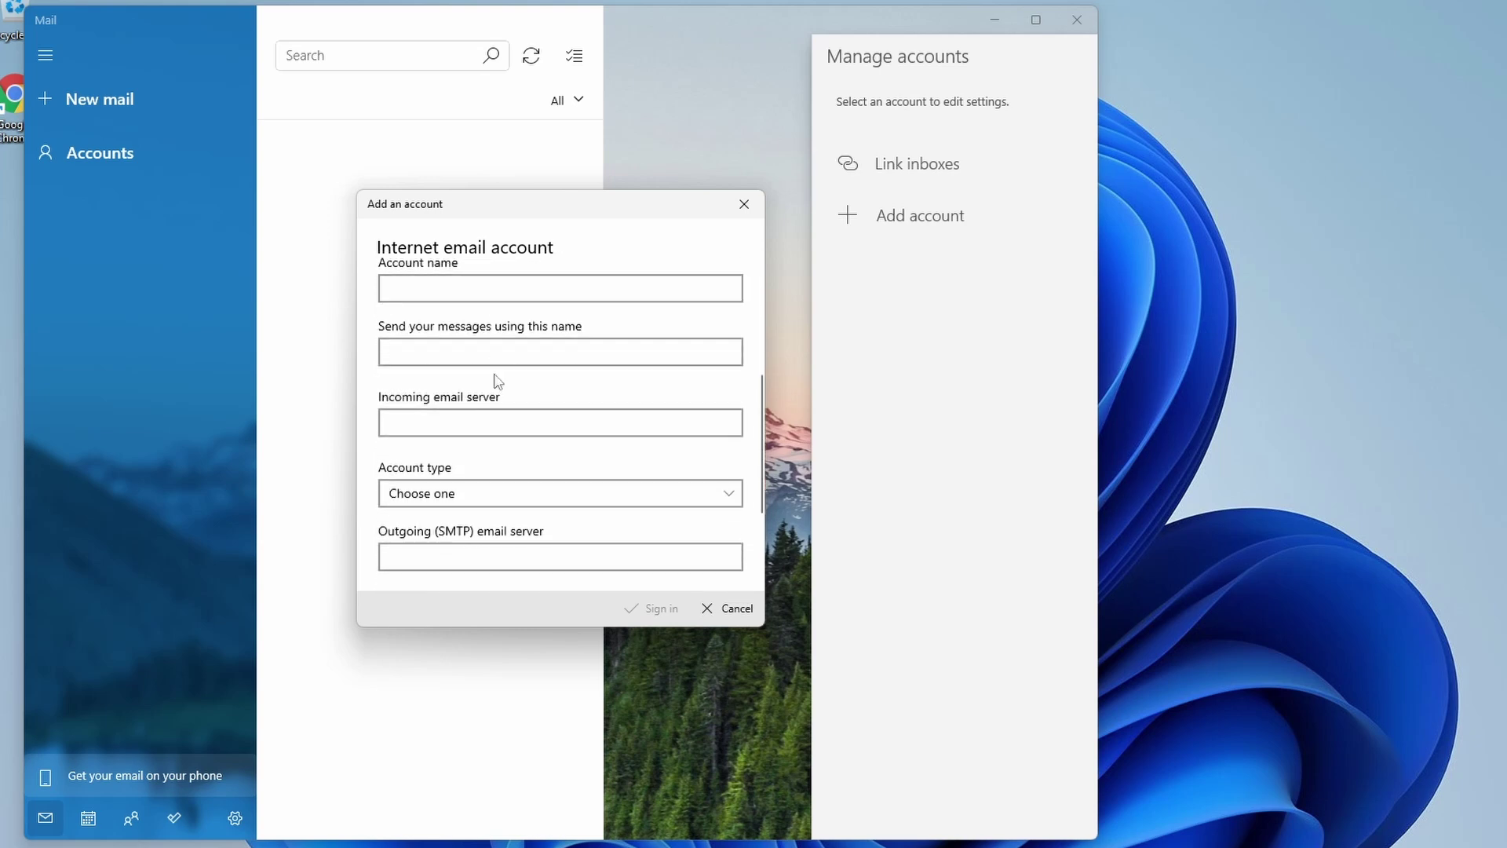
scroll(561, 423, down, 1)
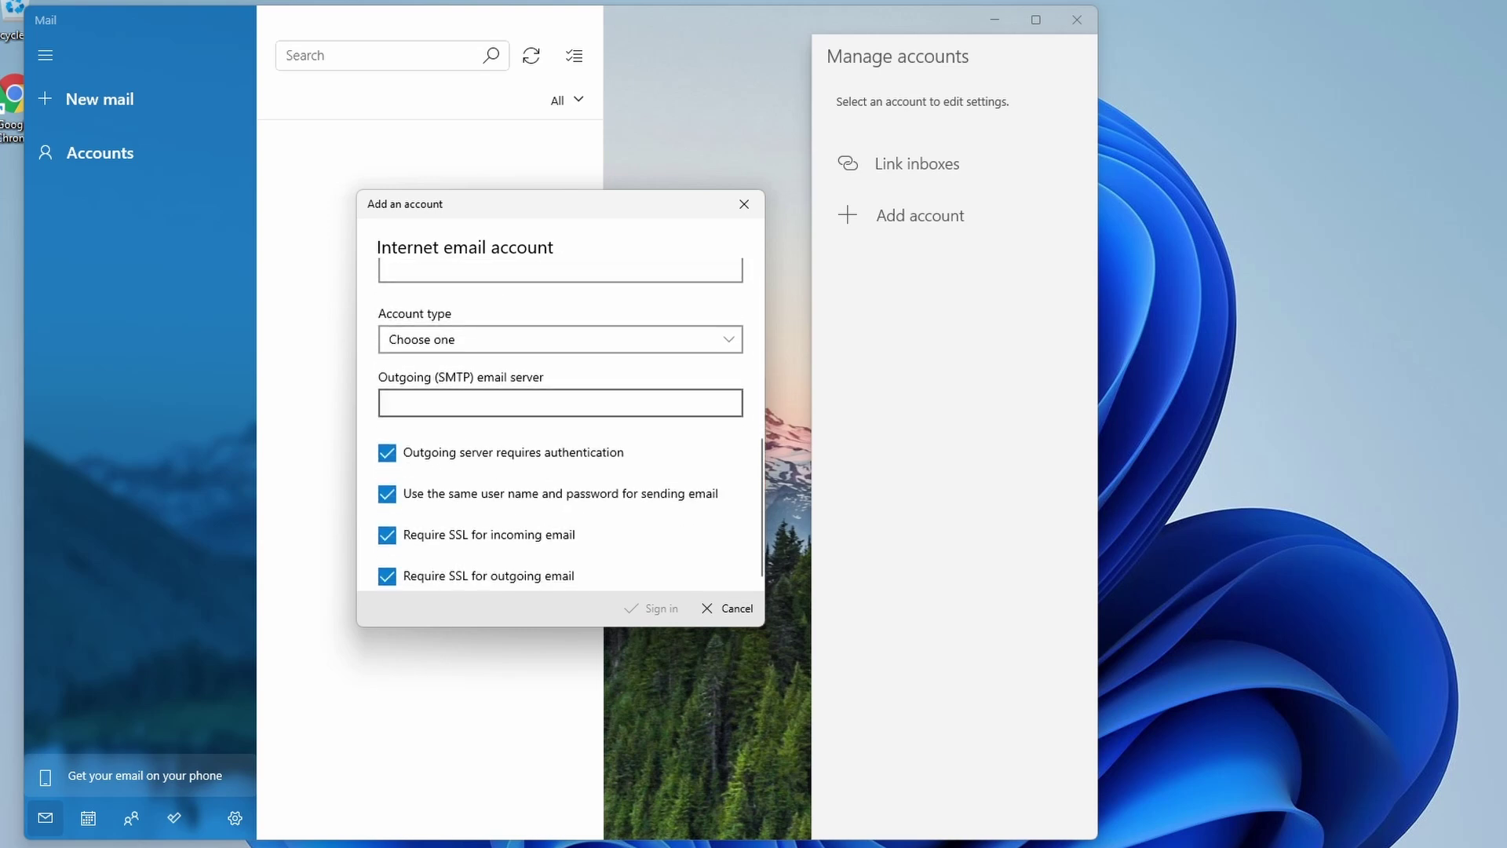
scroll(561, 422, up, 3)
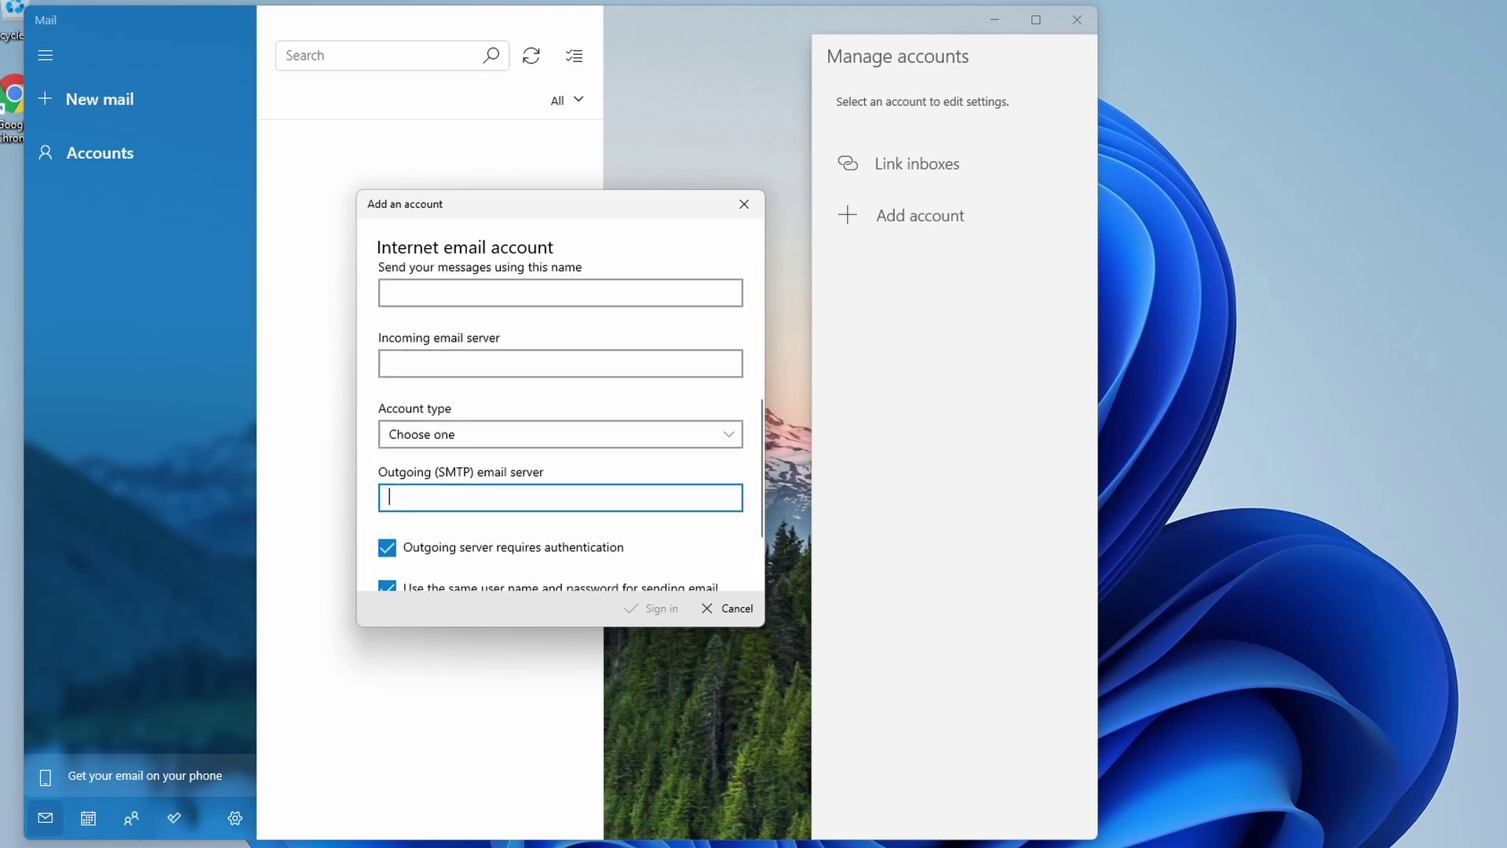
click(561, 368)
scroll(547, 428, up, 2)
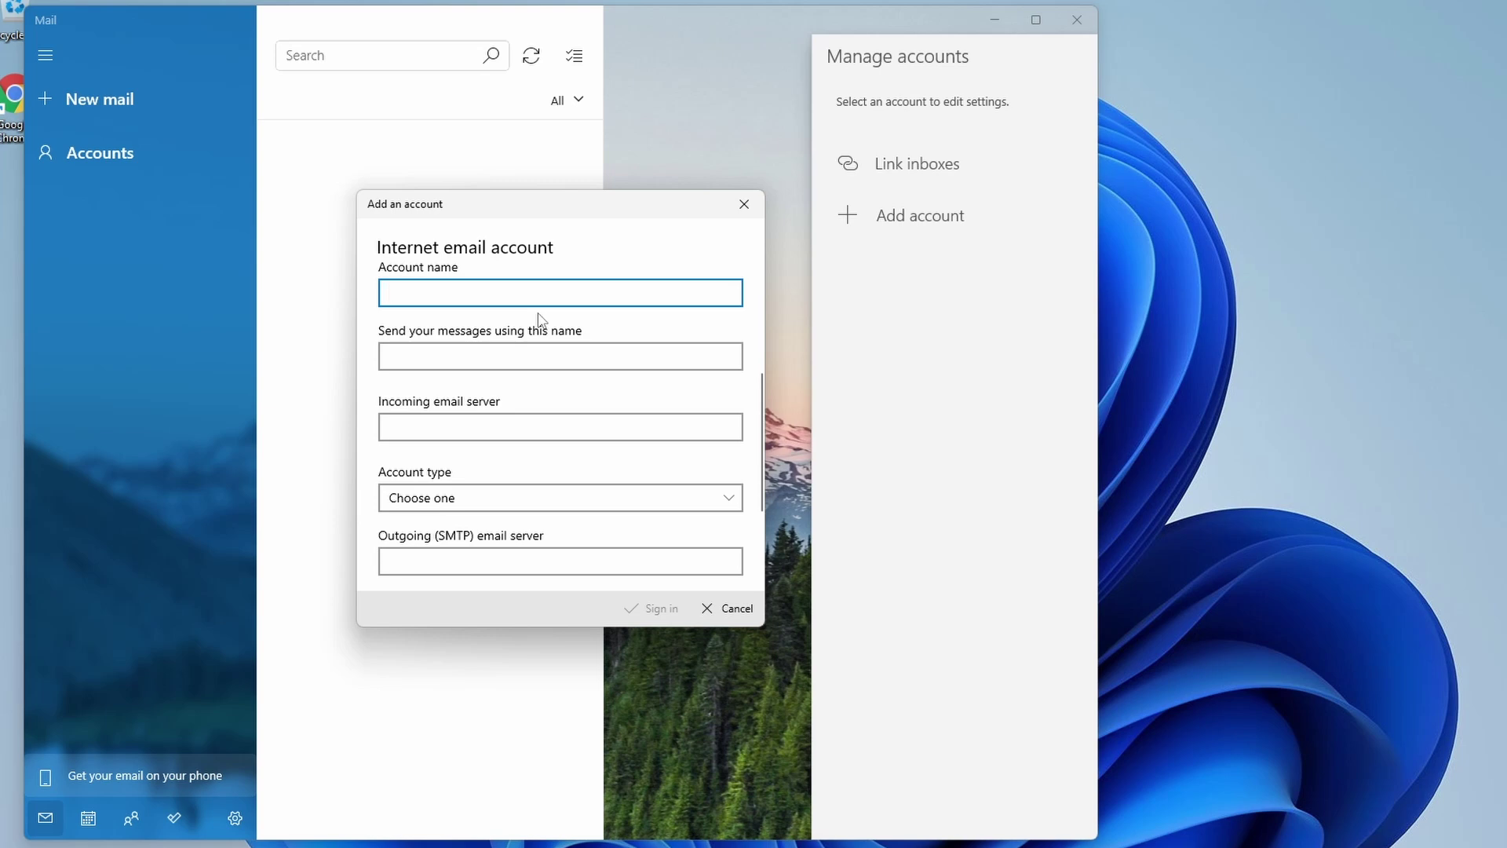
Step: Enter the account's e-mail address as Account name and Techworks as the sender name
key(Tab)
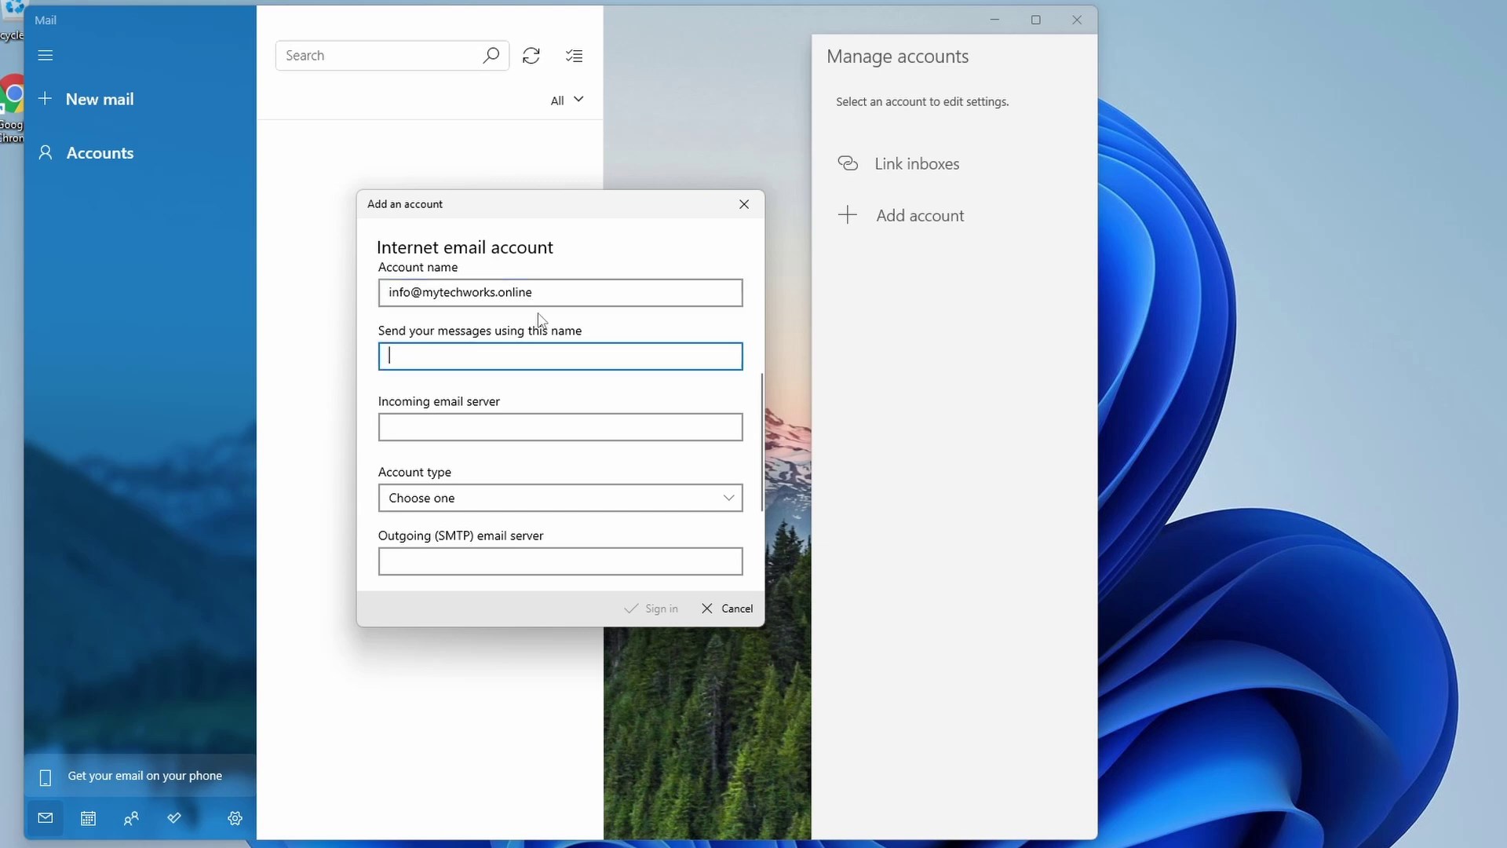
drag(537, 293, 385, 388)
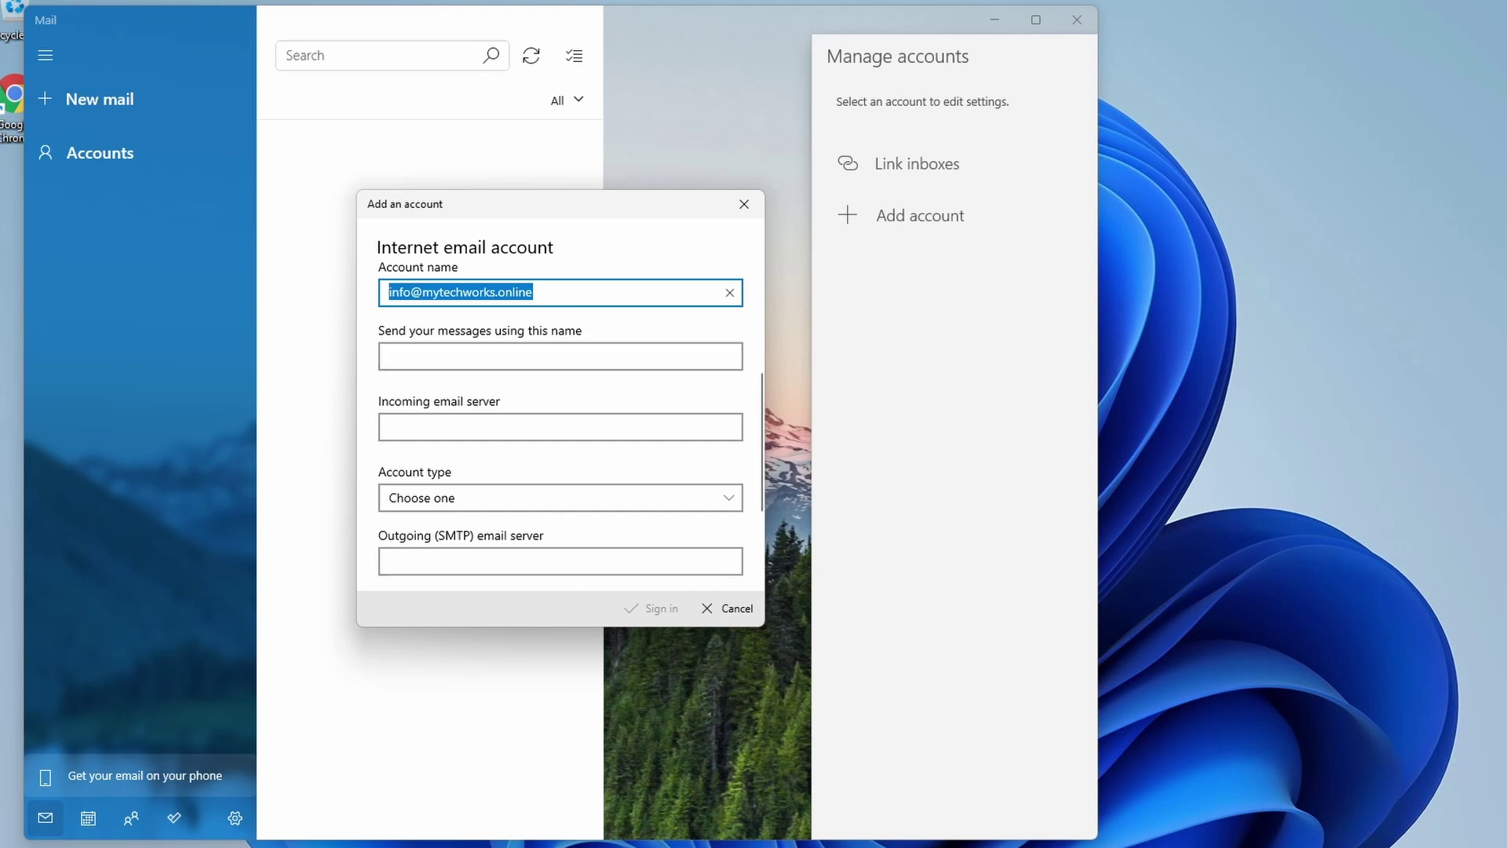
click(434, 361)
text(Techworks)
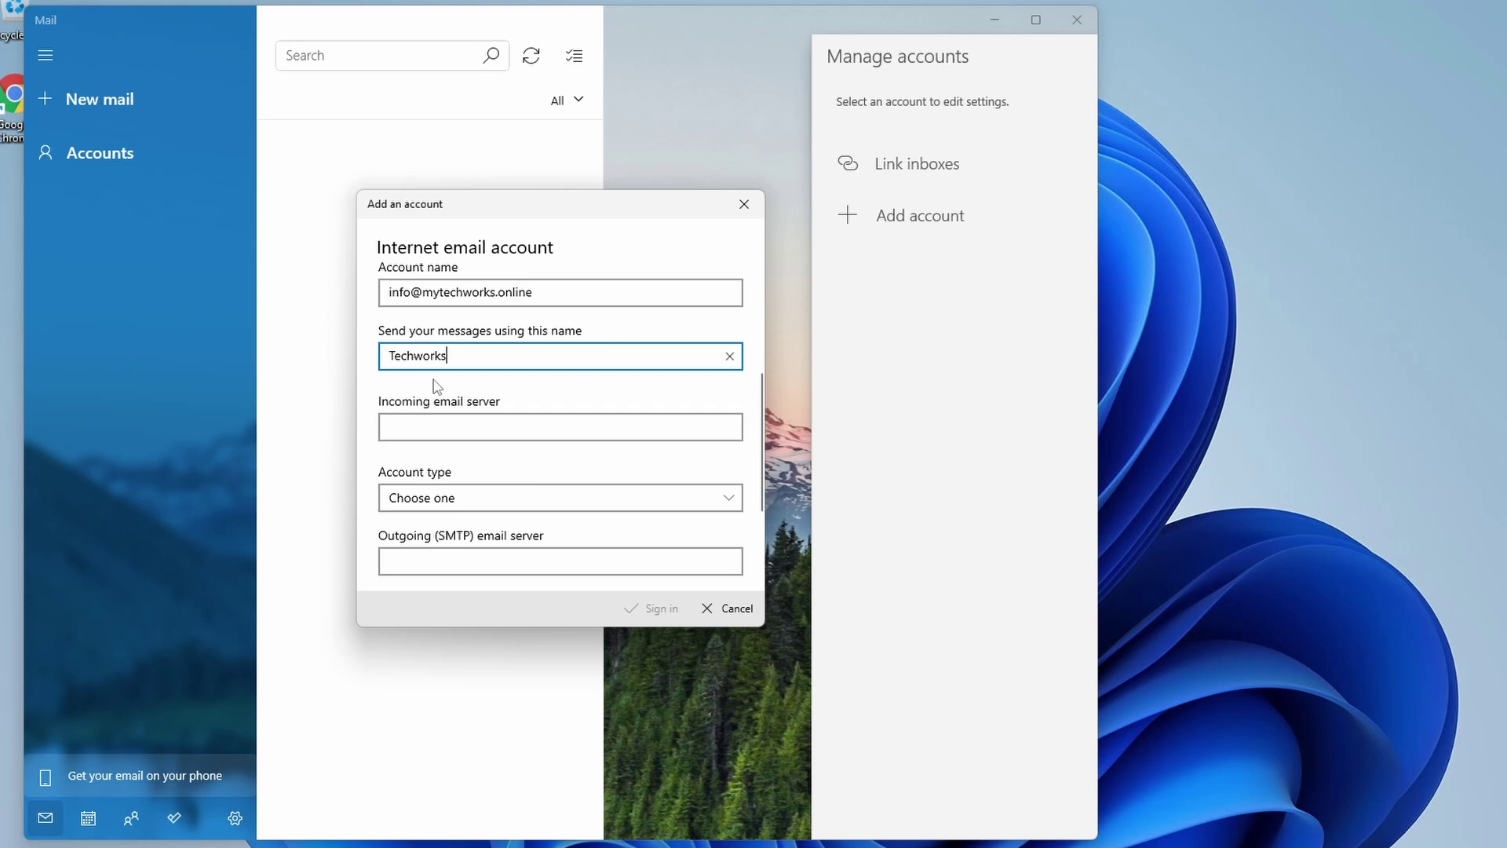
key(Tab)
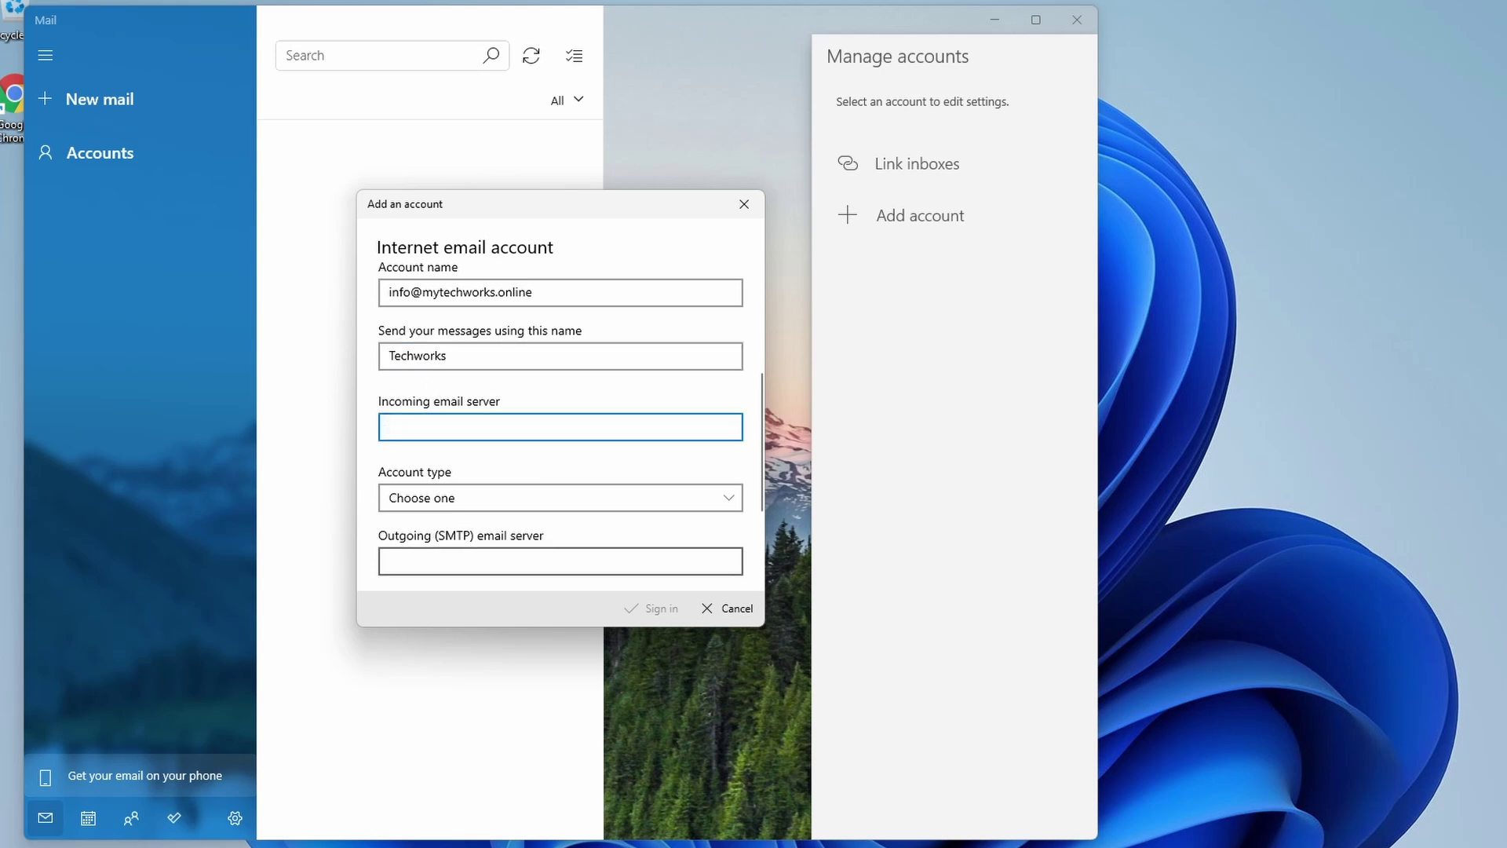
click(1185, 760)
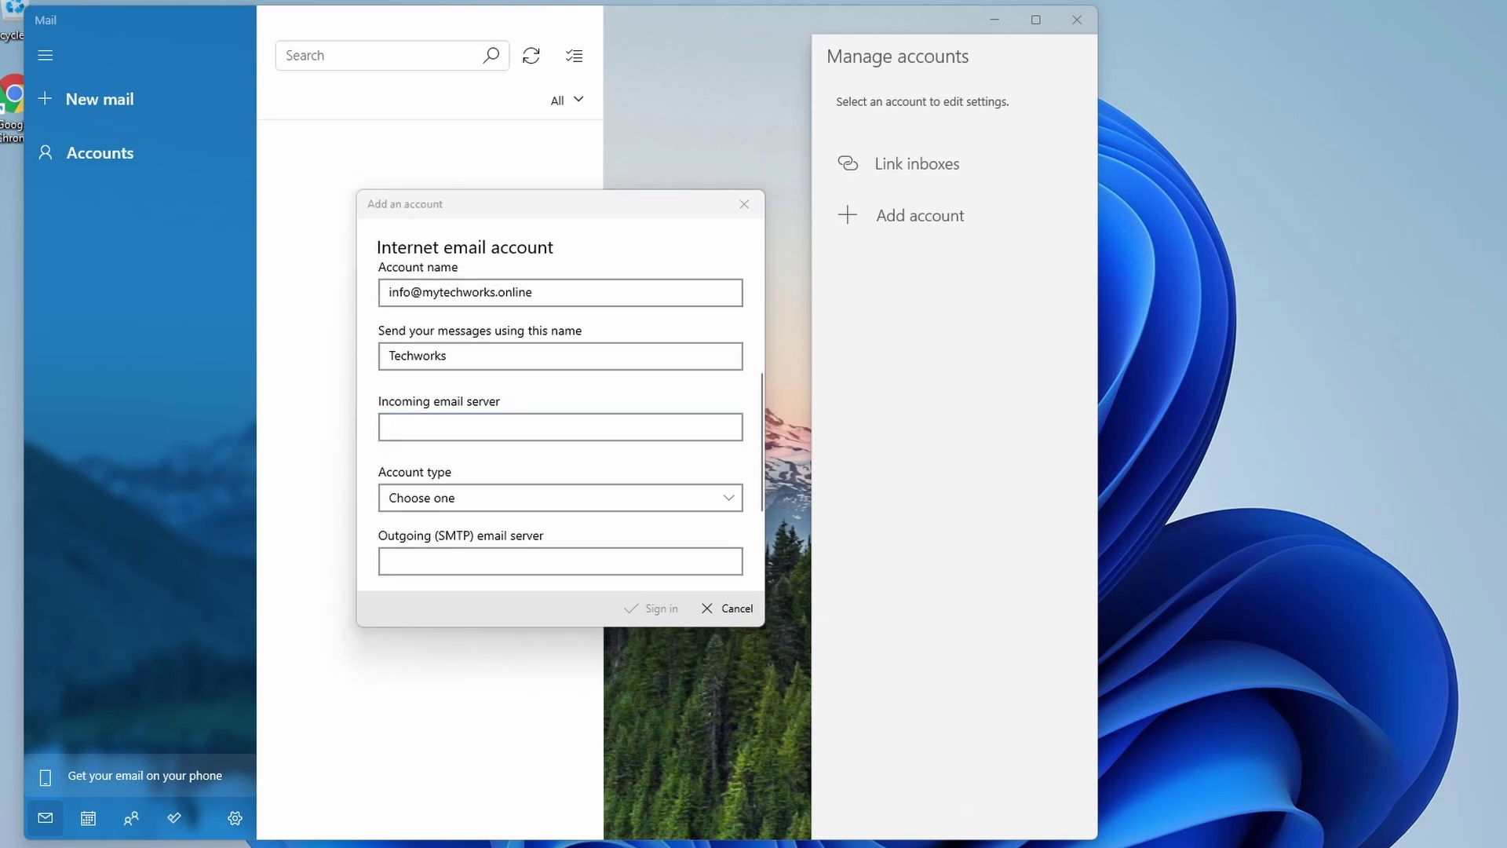
Step: Open Command Prompt beside the account form and select the domain mytechworks.online
key(super)
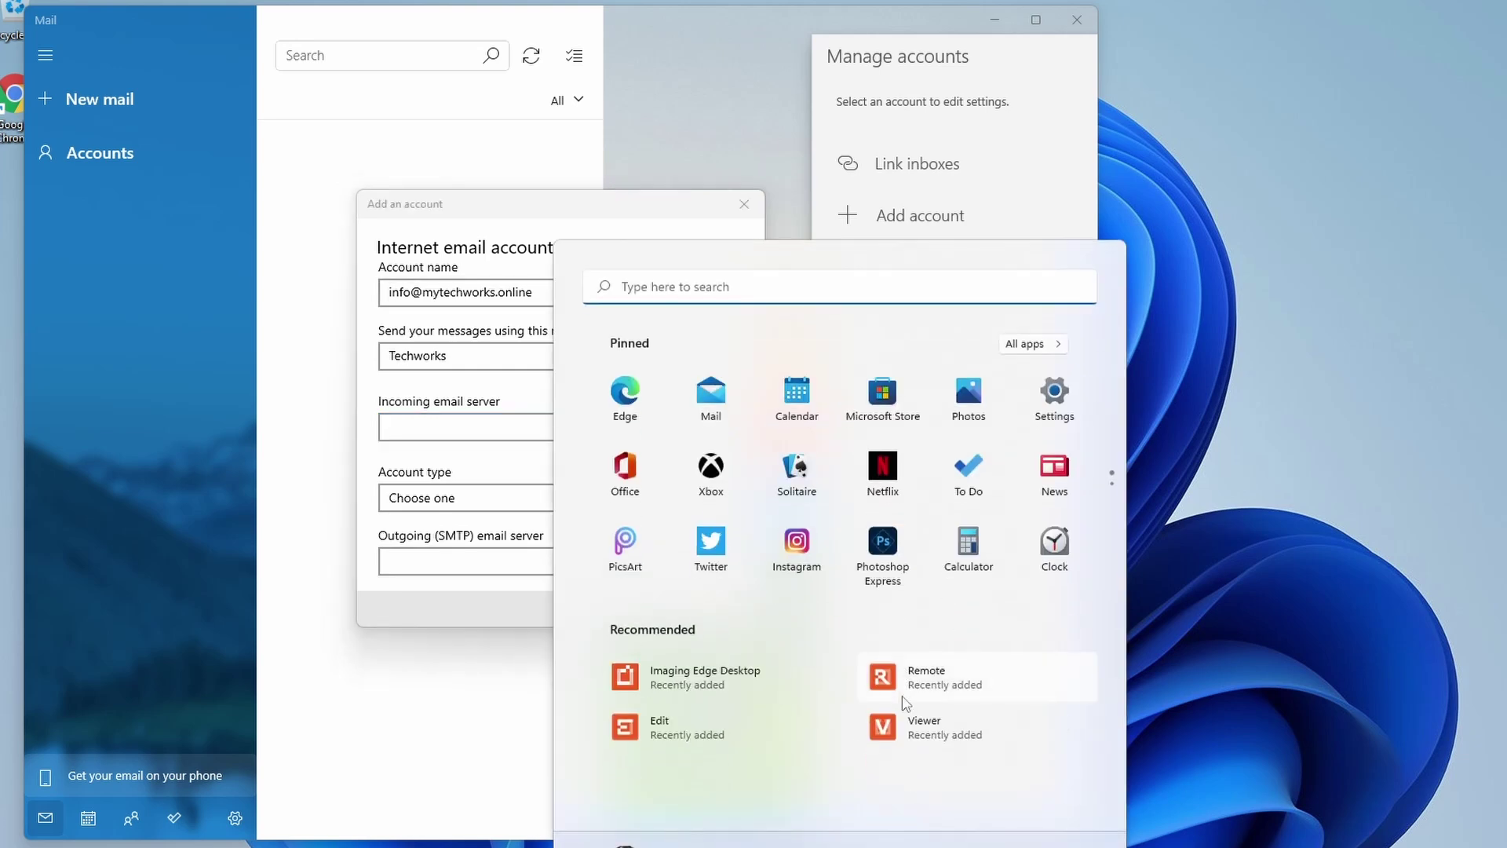
text(cmd)
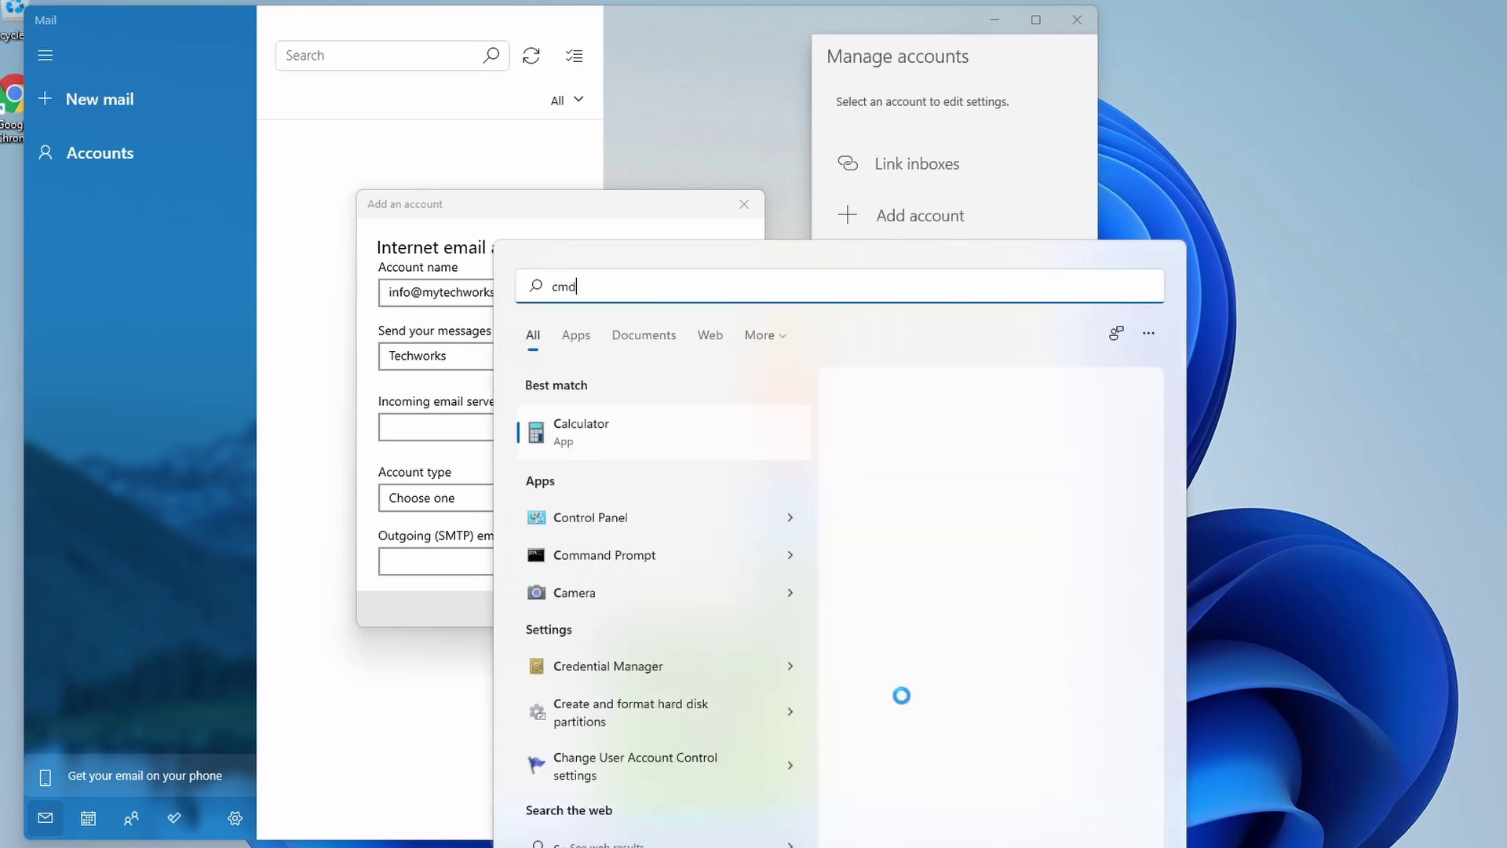
key(Return)
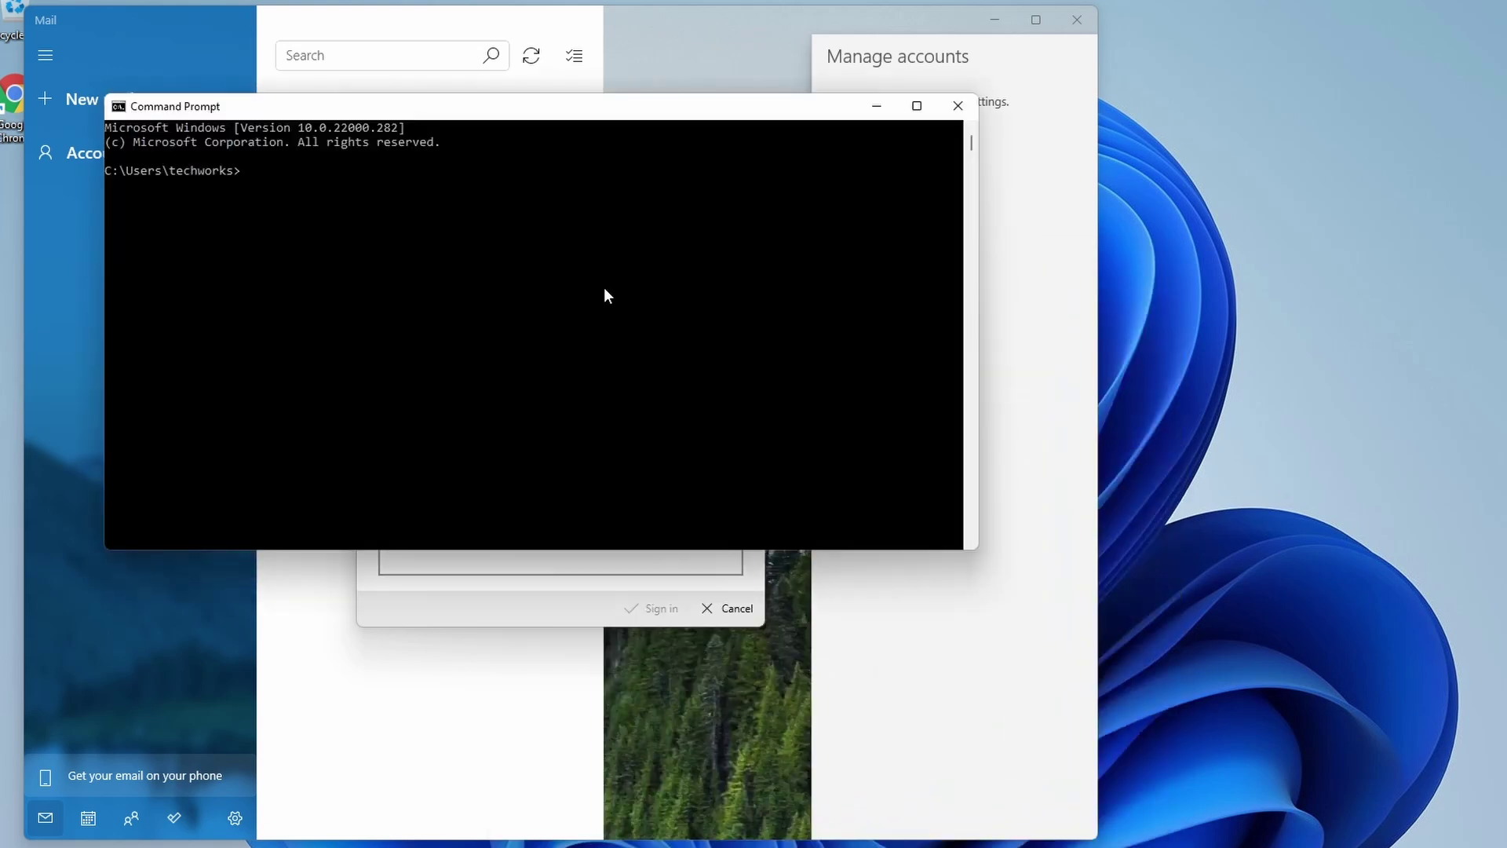
drag(626, 113, 773, 329)
drag(411, 292, 522, 322)
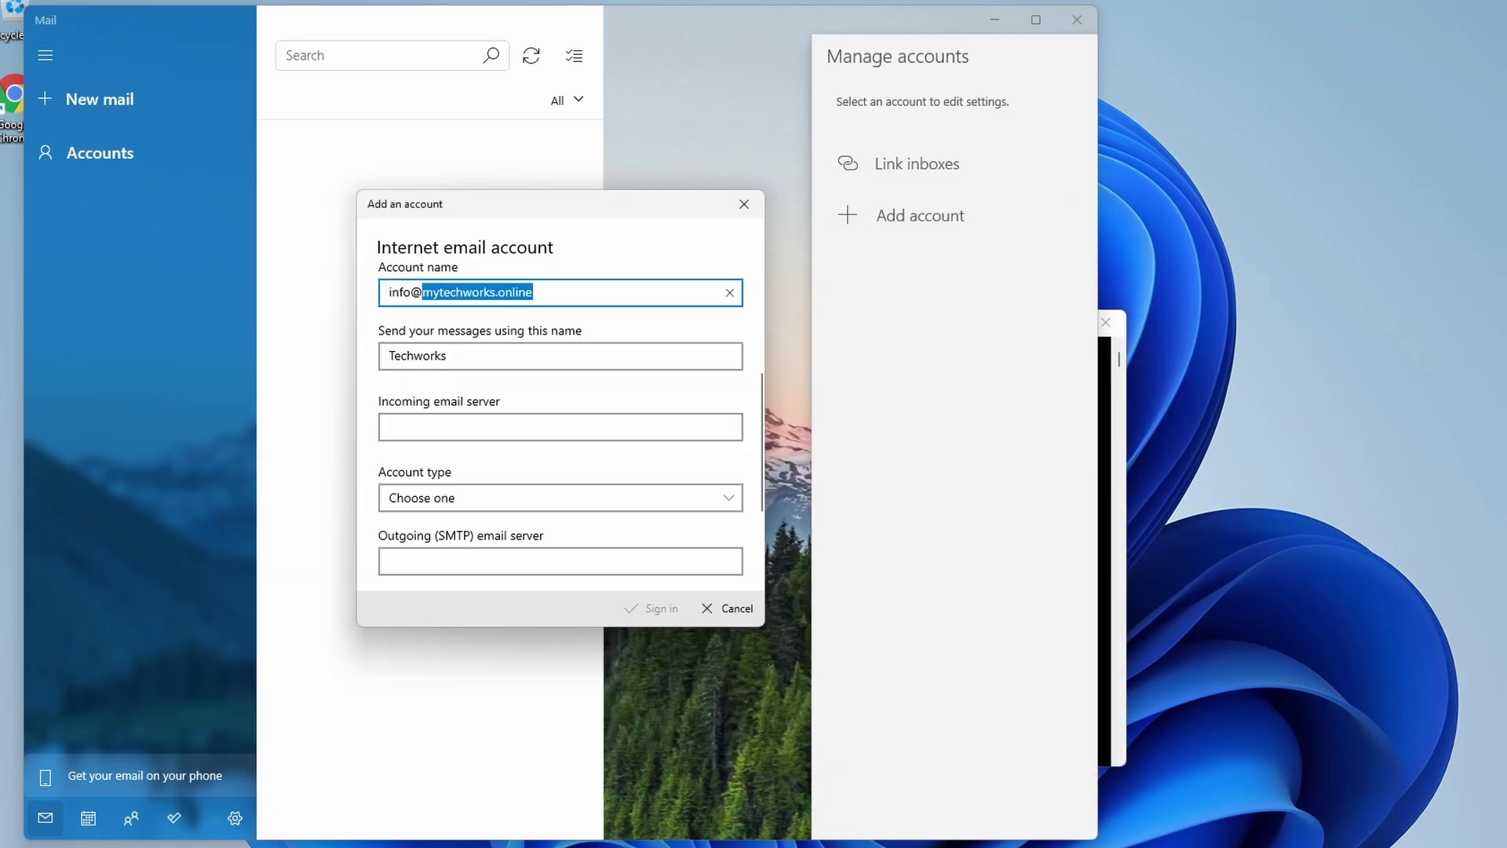
key(alt+Tab)
click(621, 417)
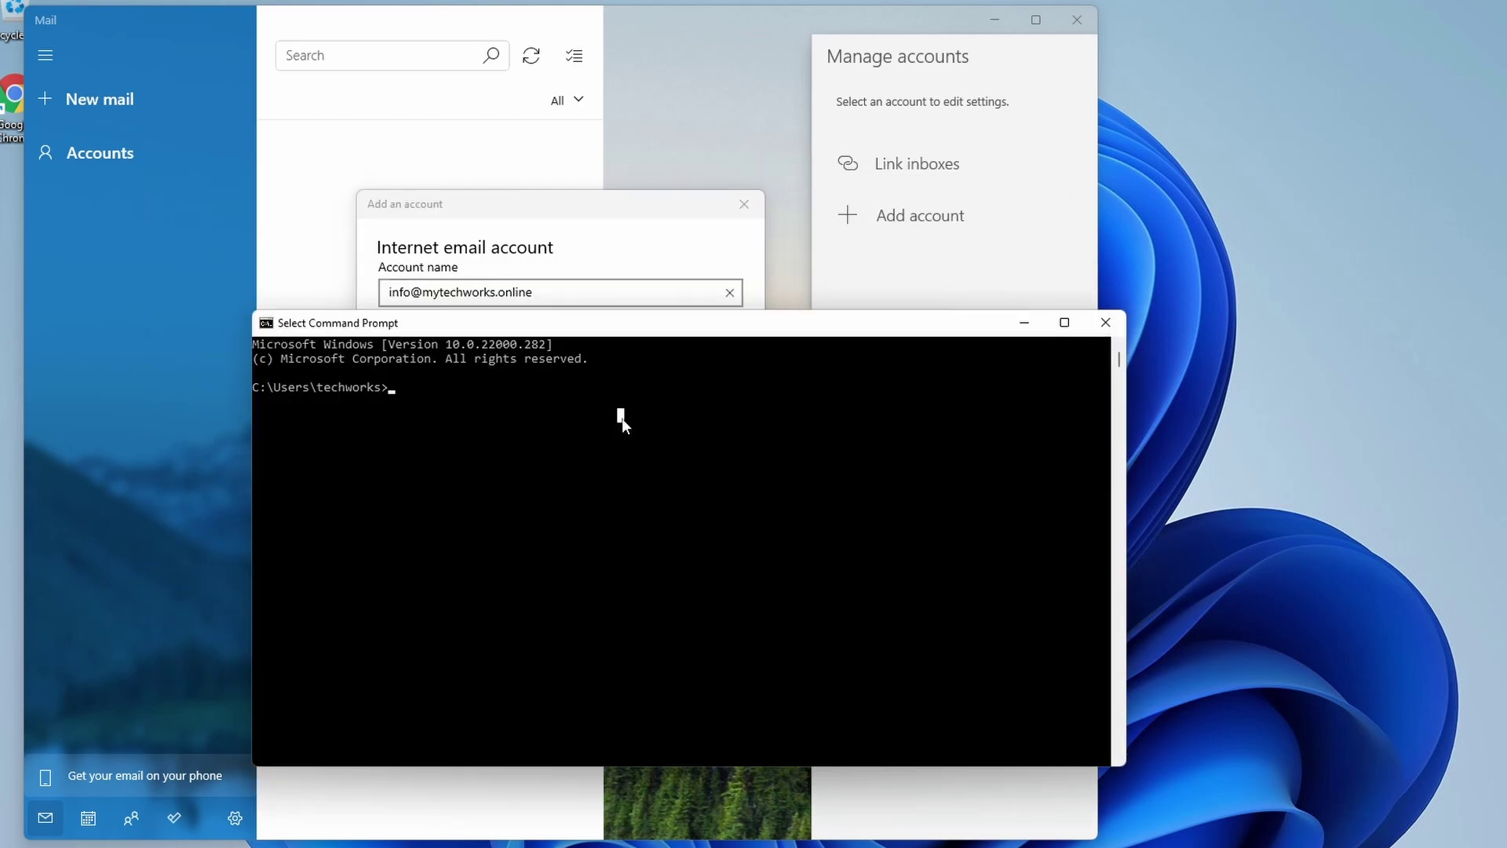
Step: Run an nslookup MX query for mytechworks.online, revealing mail exchanger mail.mytechworks.online
text(nslook)
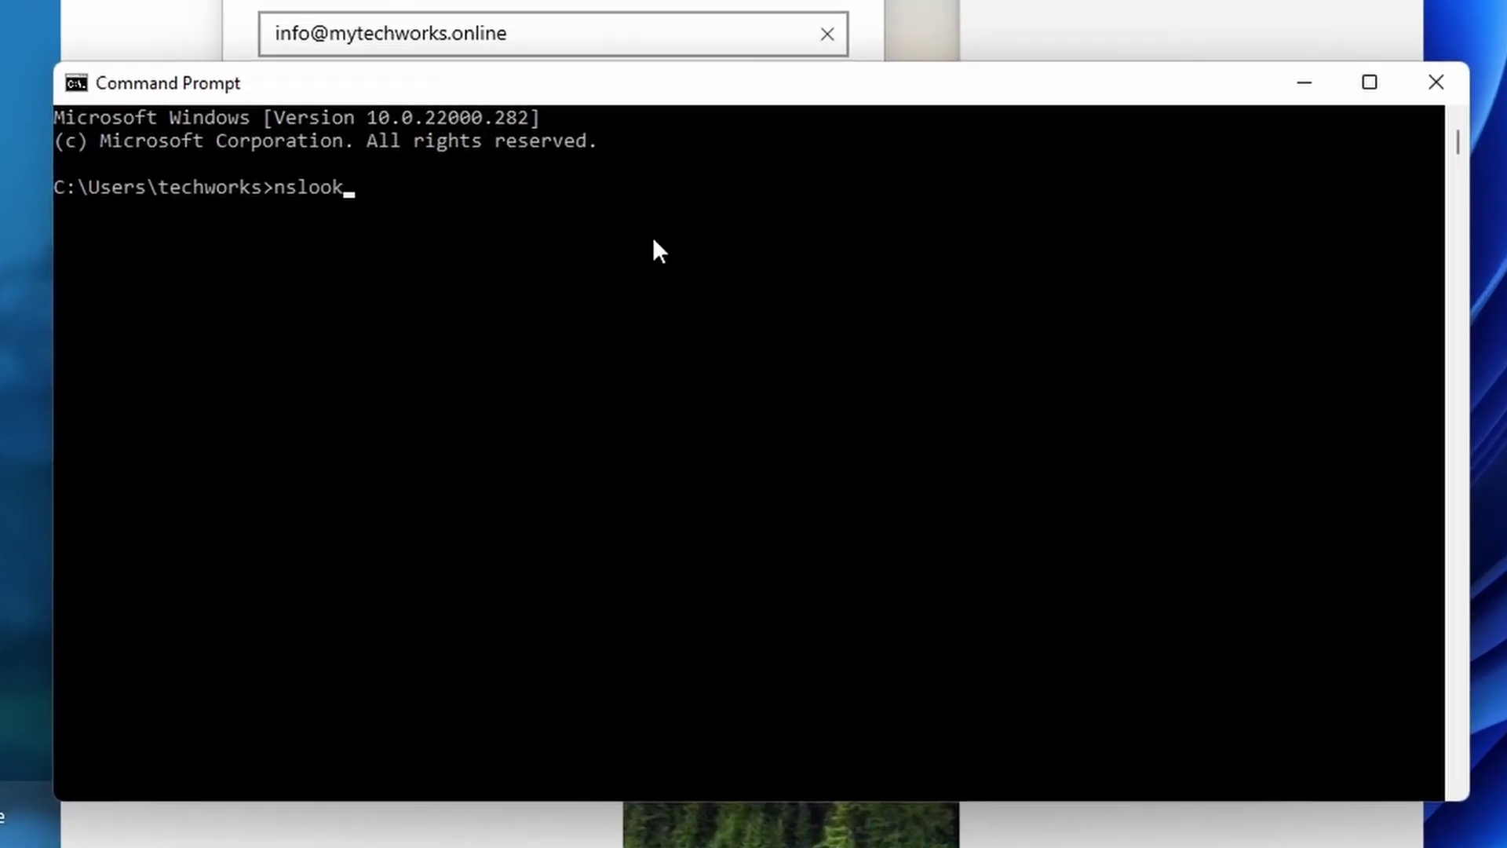
text(up)
key(Return)
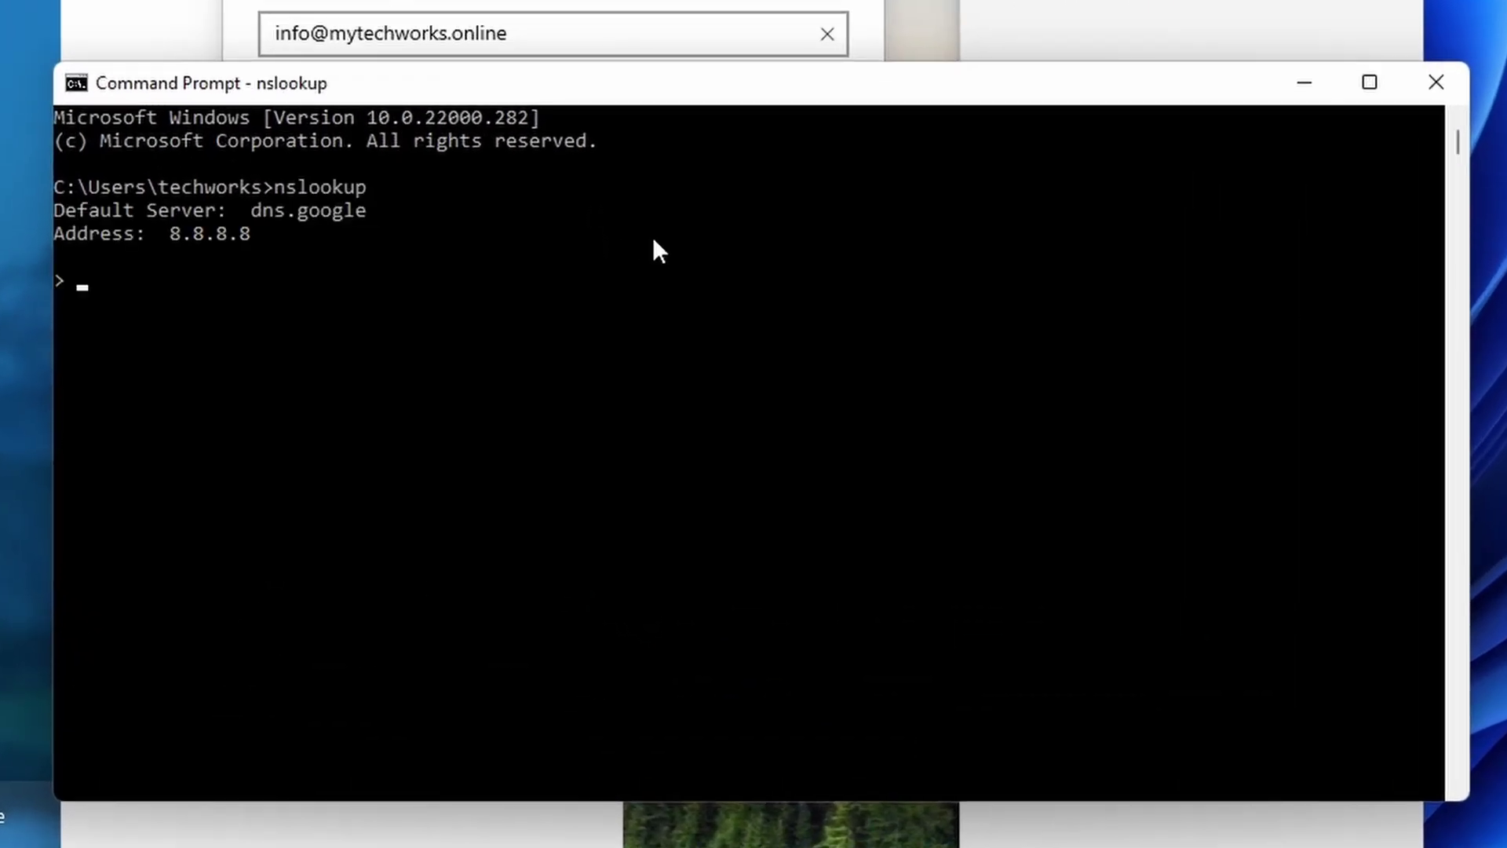
text(set type=mx)
key(Return)
text(mytechworks.online)
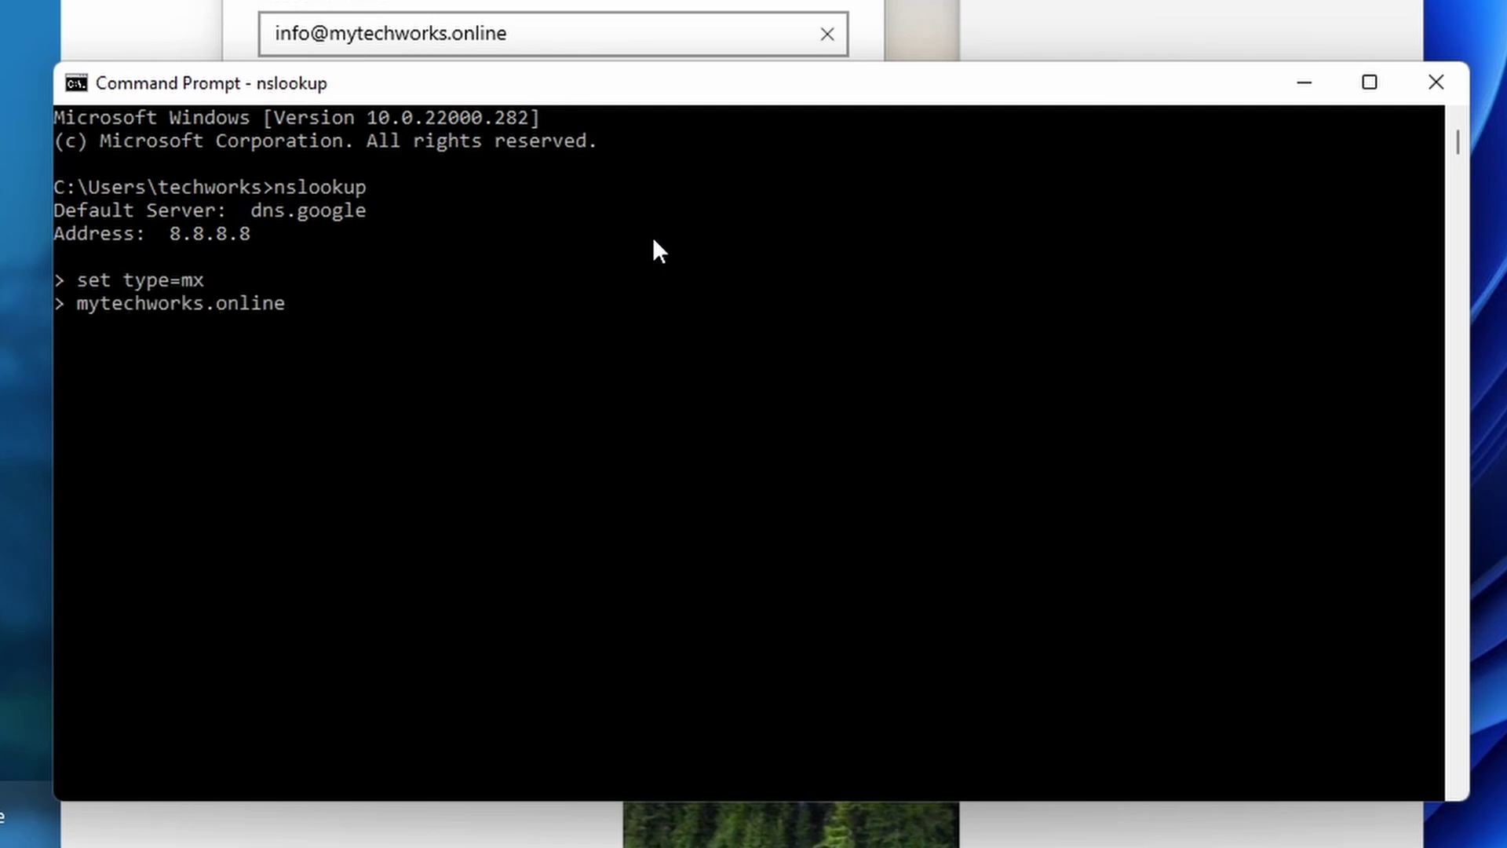
key(Return)
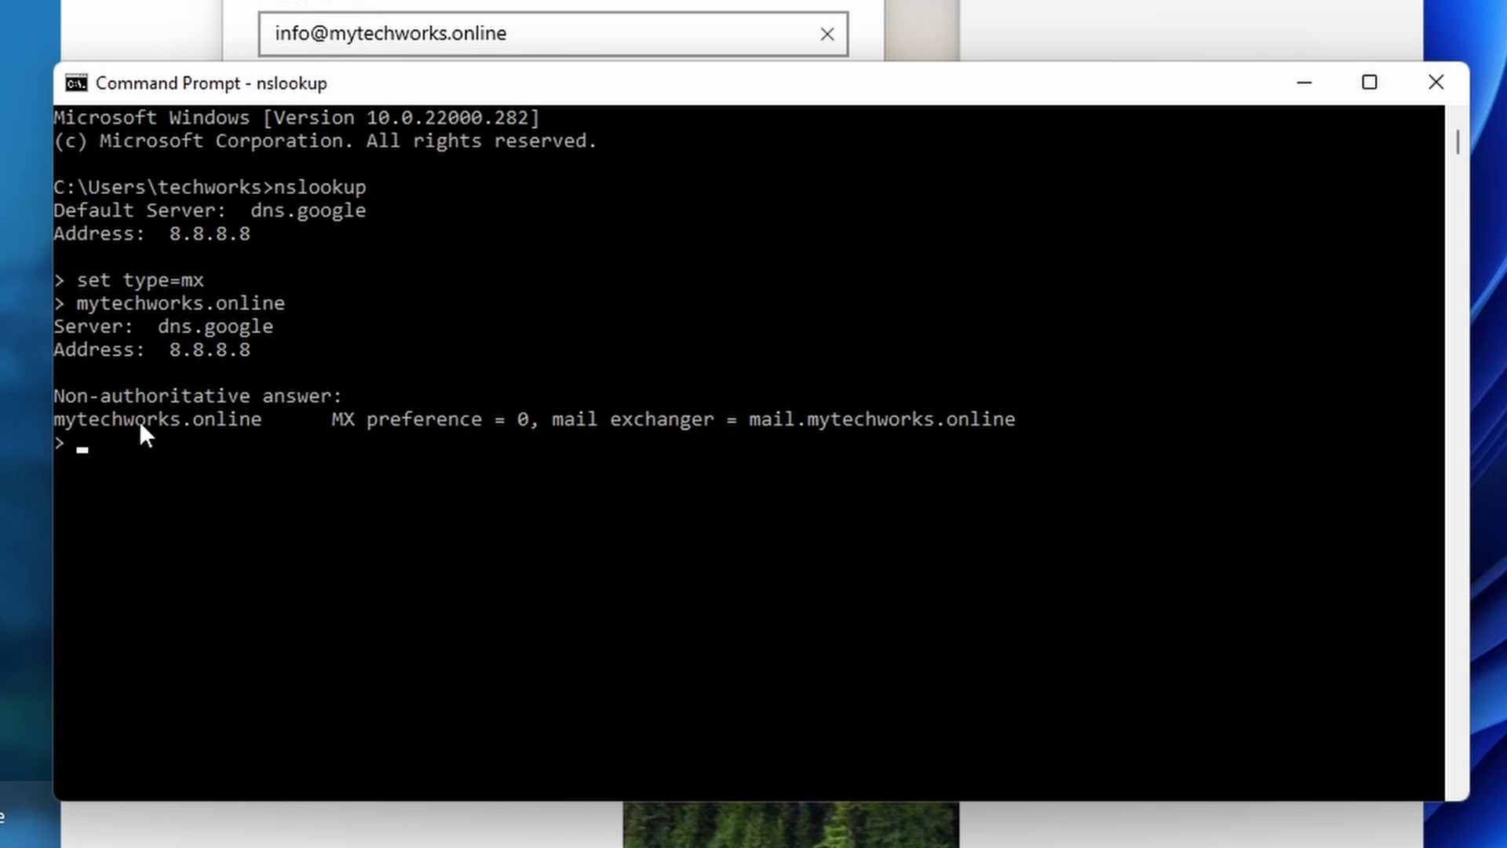
drag(751, 424, 1022, 419)
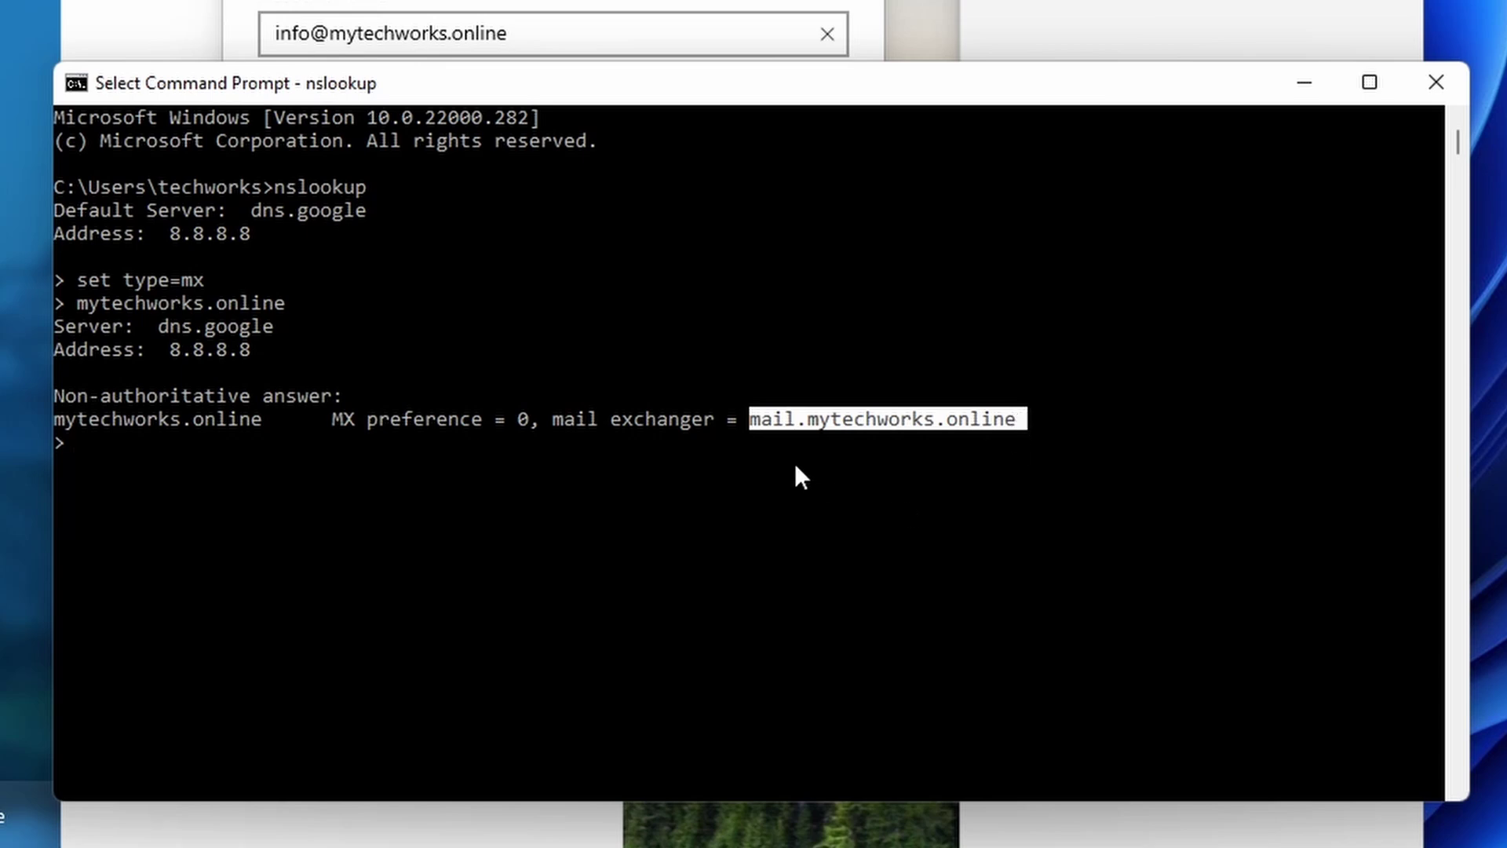
key(ctrl+c)
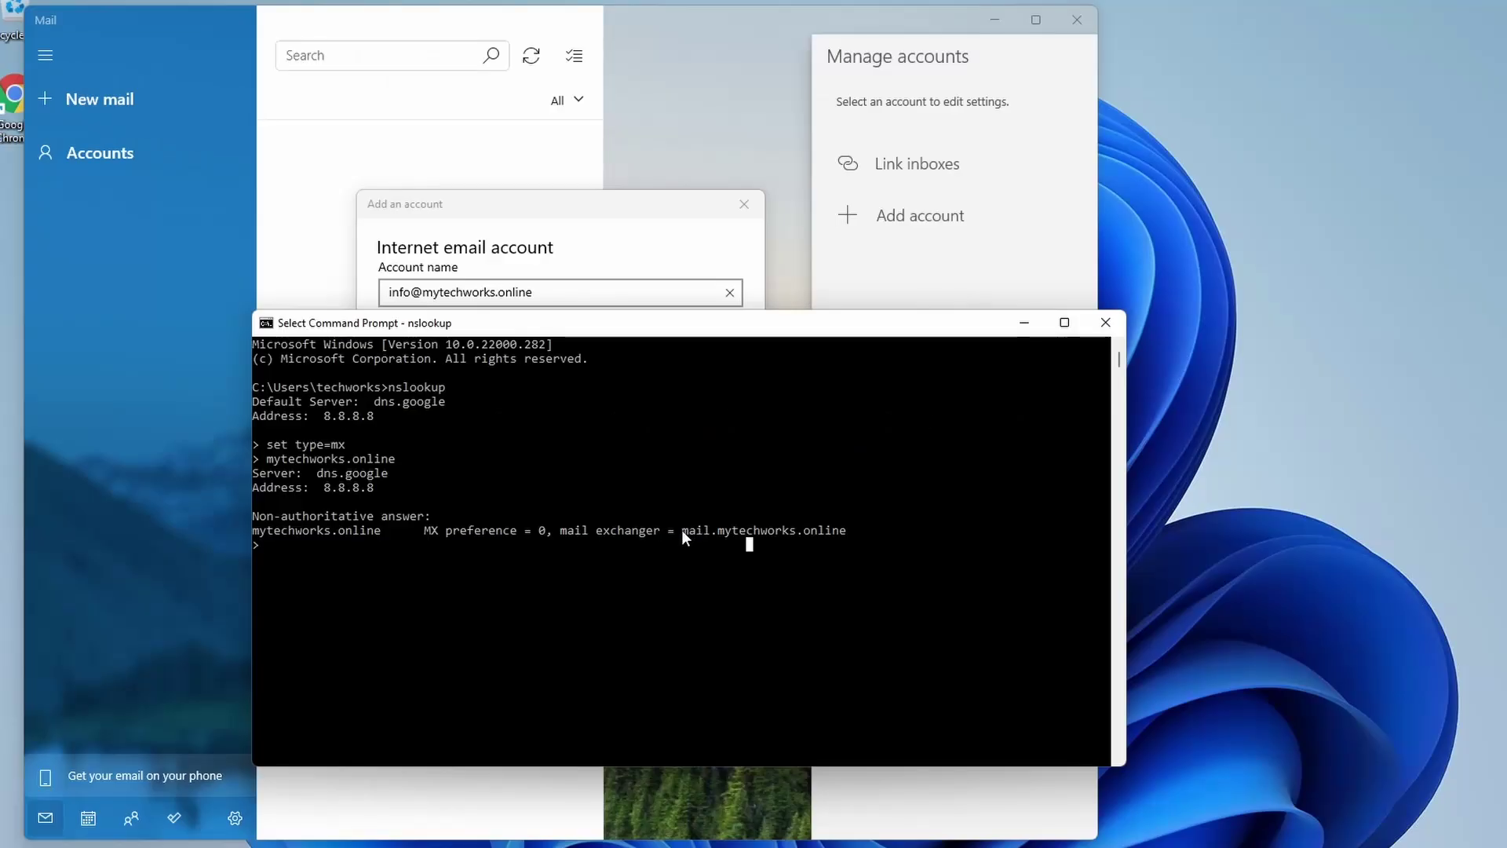
Step: Copy mail.mytechworks.online from the console into the Incoming email server field
drag(750, 418, 1004, 413)
drag(839, 523, 856, 545)
key(ctrl+c)
key(alt+Tab)
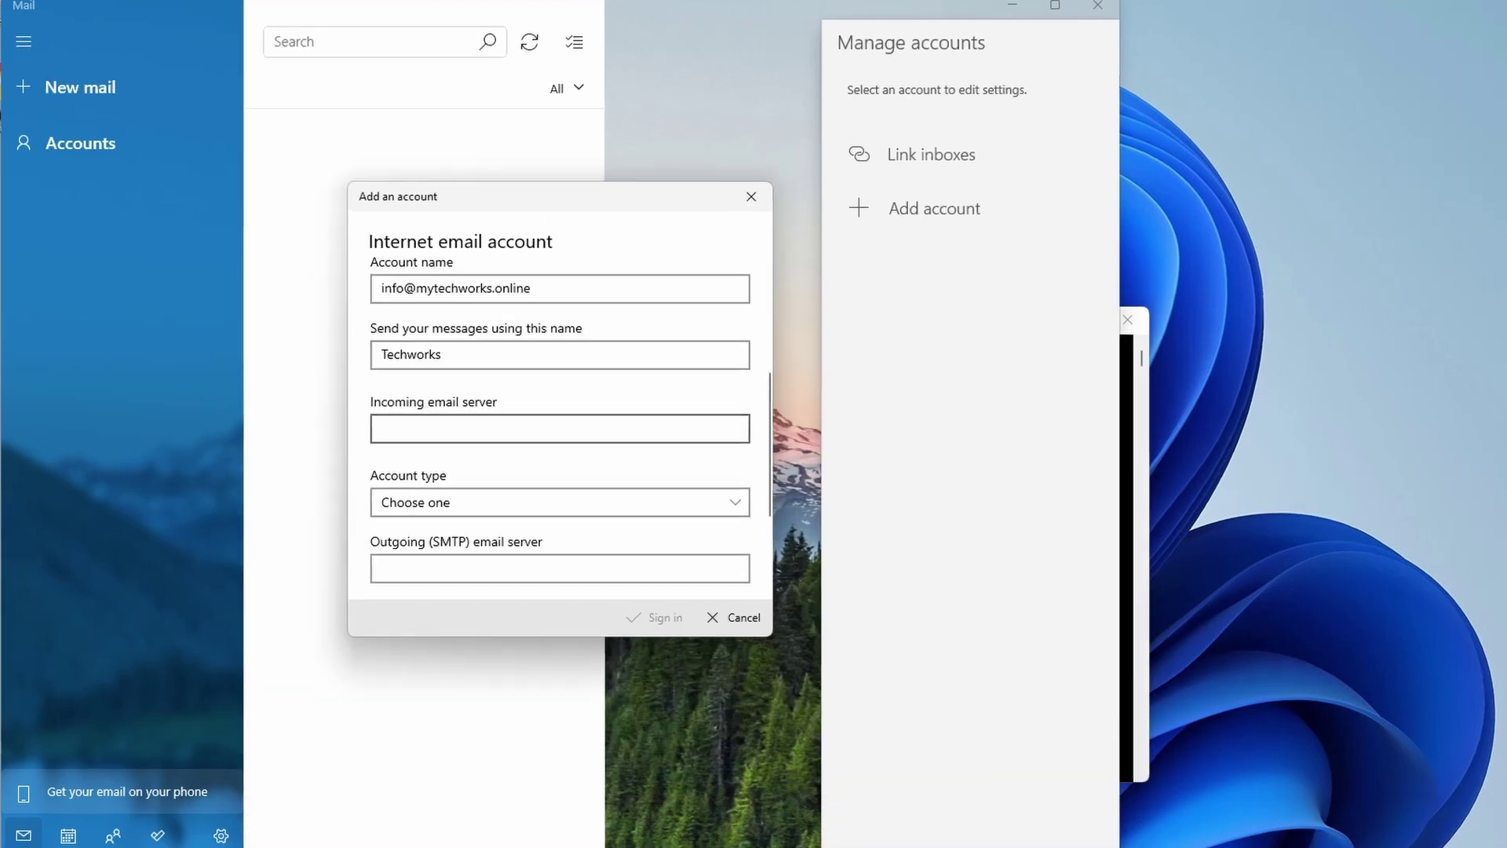
click(561, 426)
key(ctrl+v)
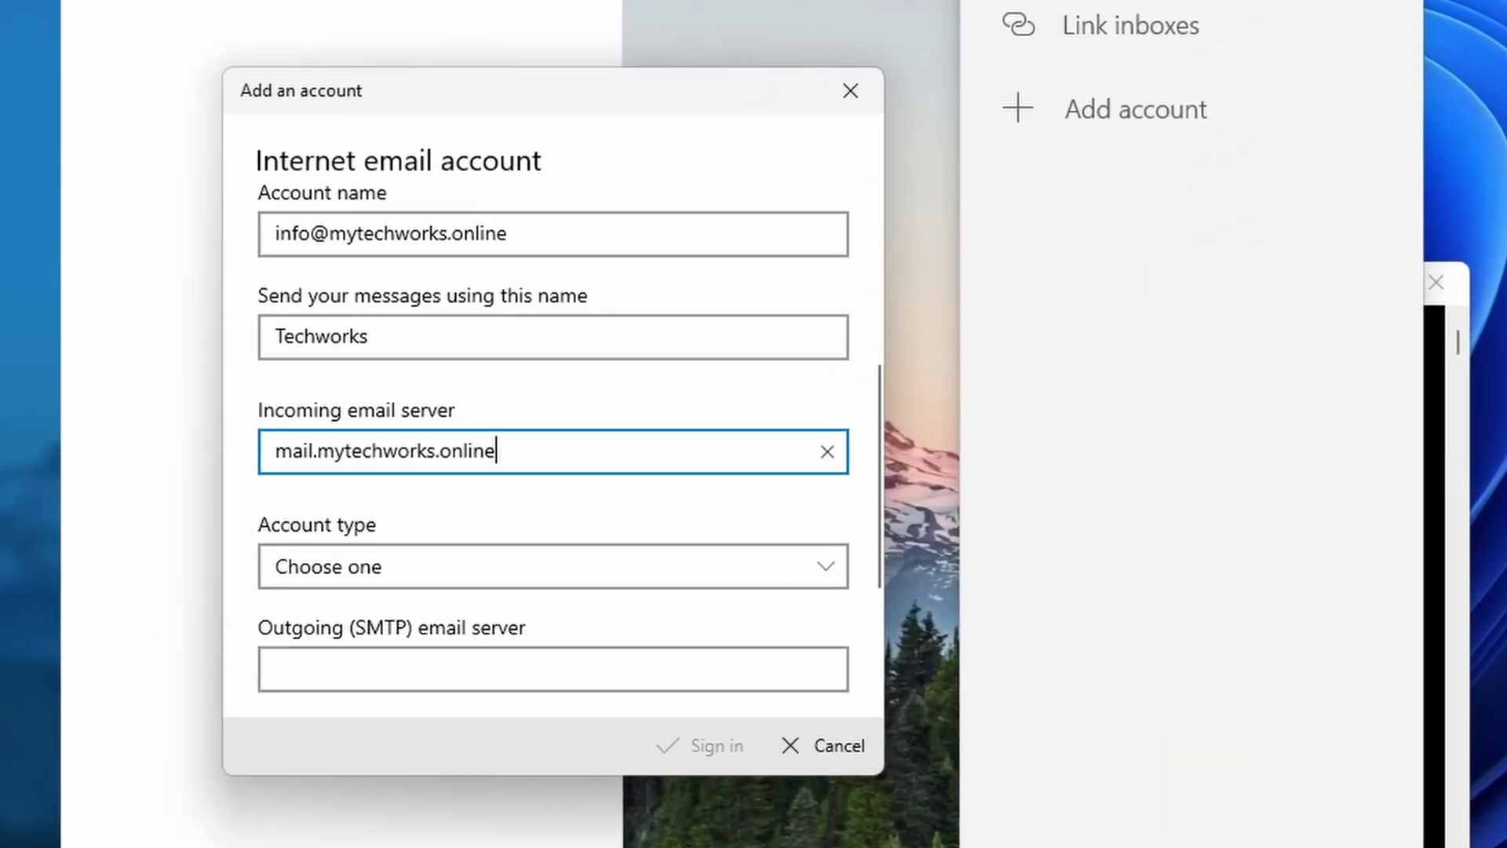
Step: Set the account type to IMAP4 and use mail.mytechworks.online as the outgoing SMTP server
click(436, 575)
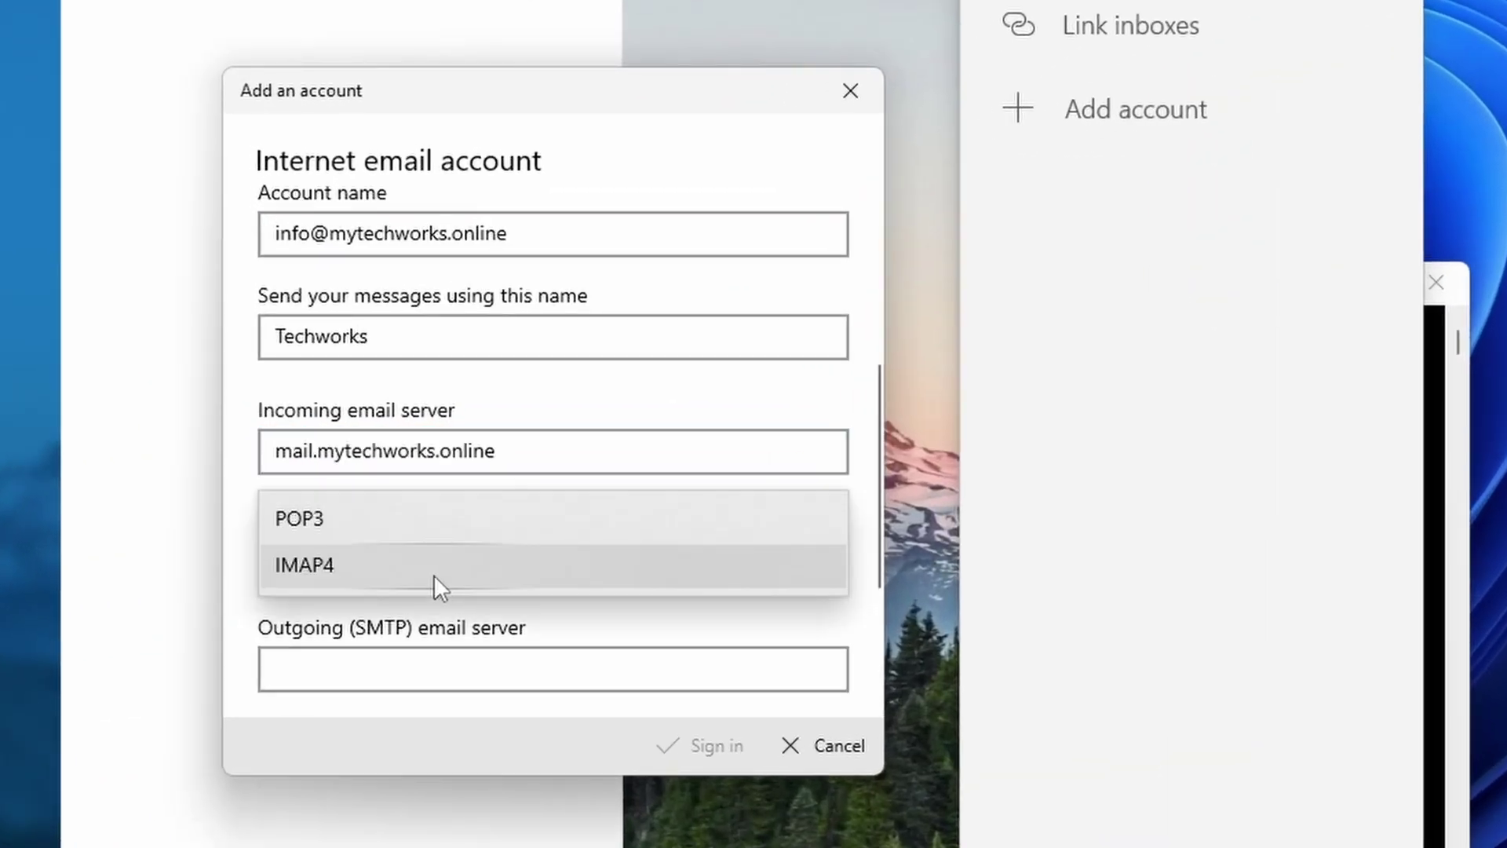
click(350, 568)
click(553, 669)
key(ctrl+v)
scroll(417, 572, down, 3)
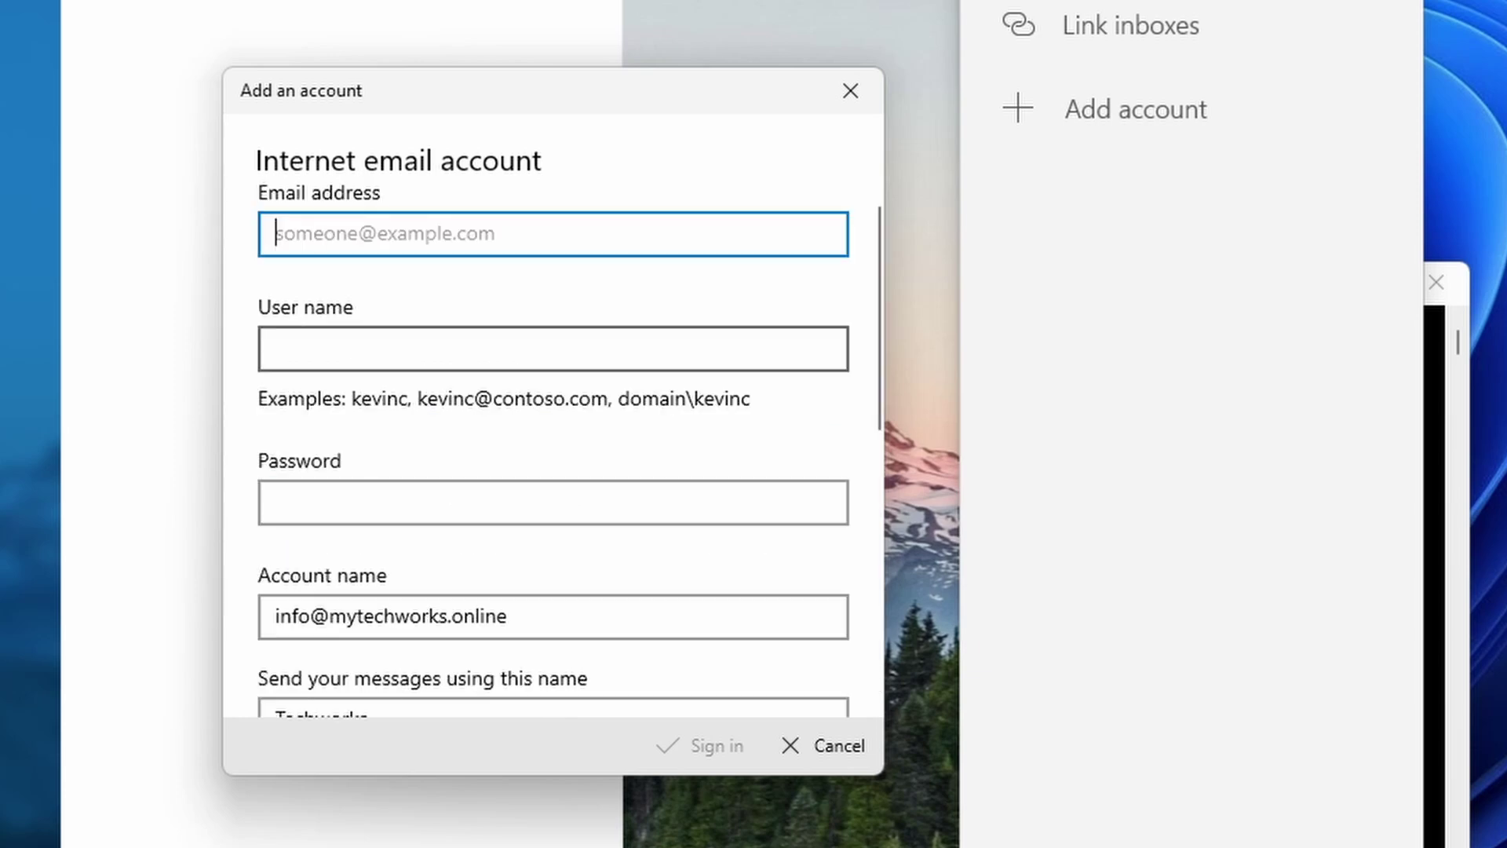
Step: Fill in the e-mail address as user name and enter the account password
key(ctrl+v)
key(Tab)
key(ctrl+v)
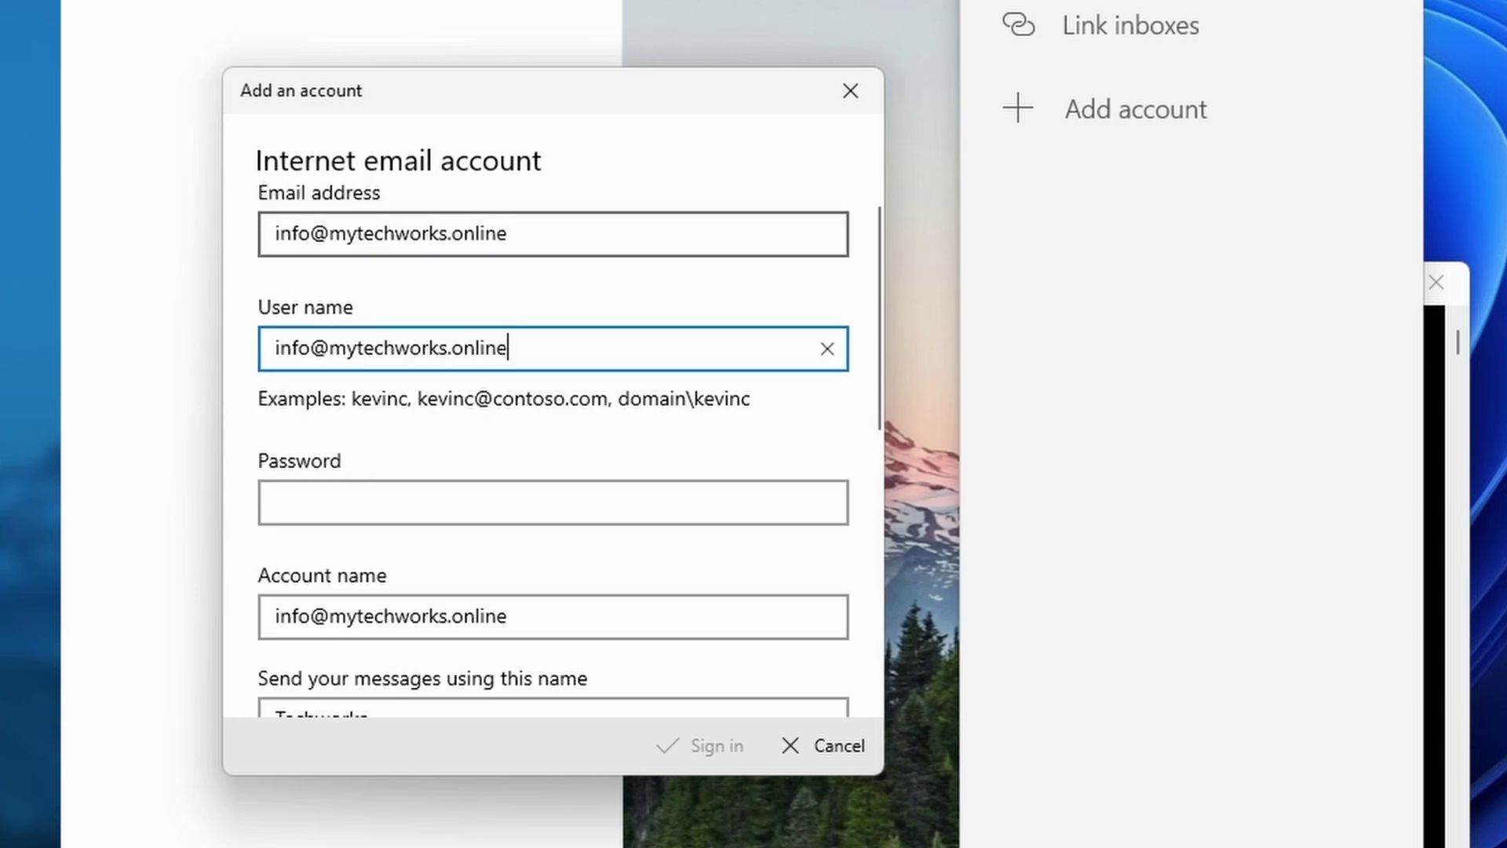
click(480, 233)
click(464, 348)
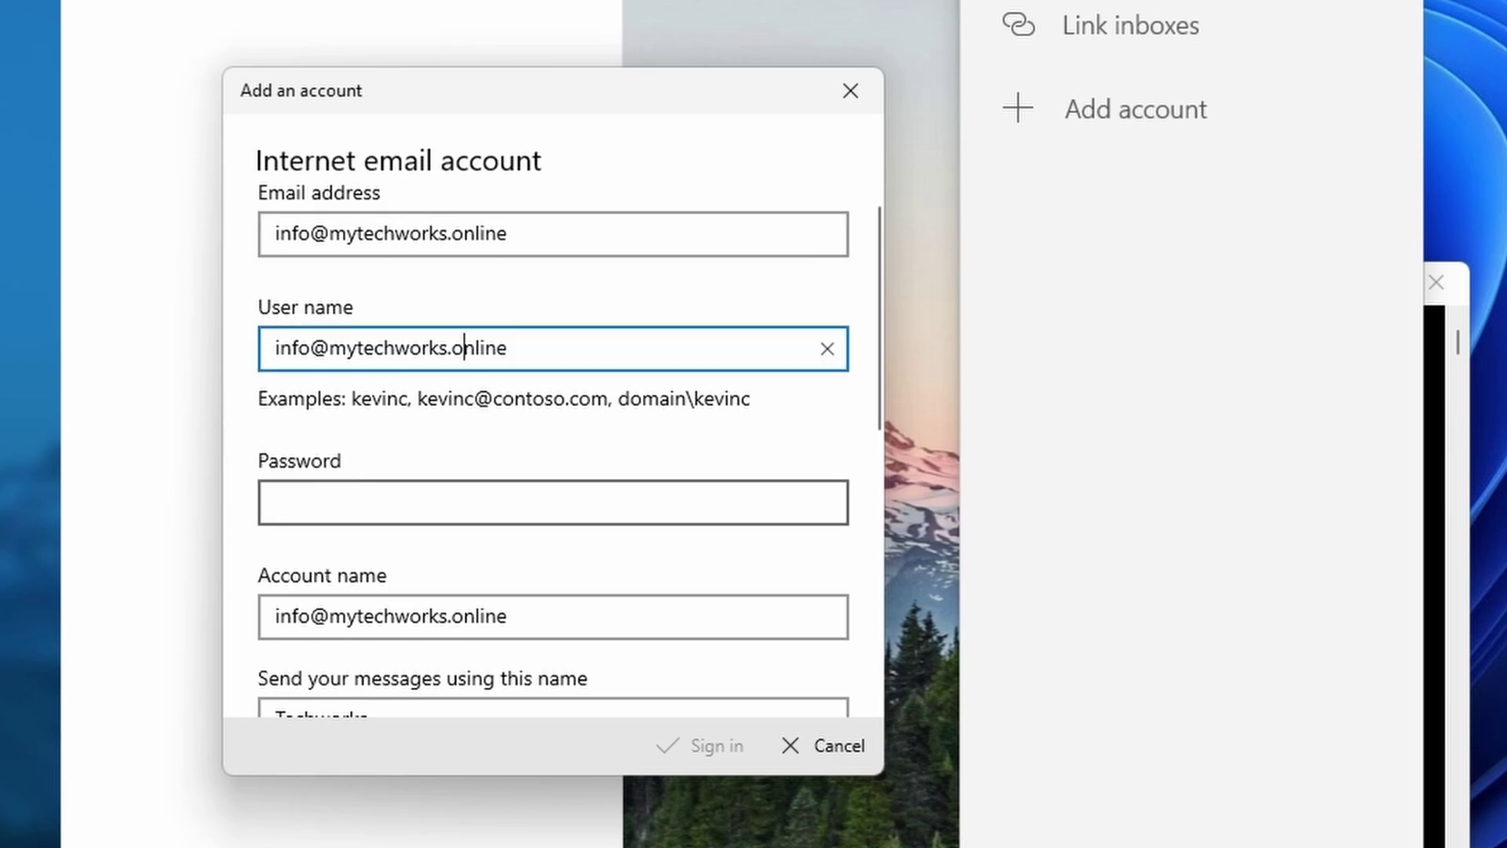
click(471, 507)
text(**********)
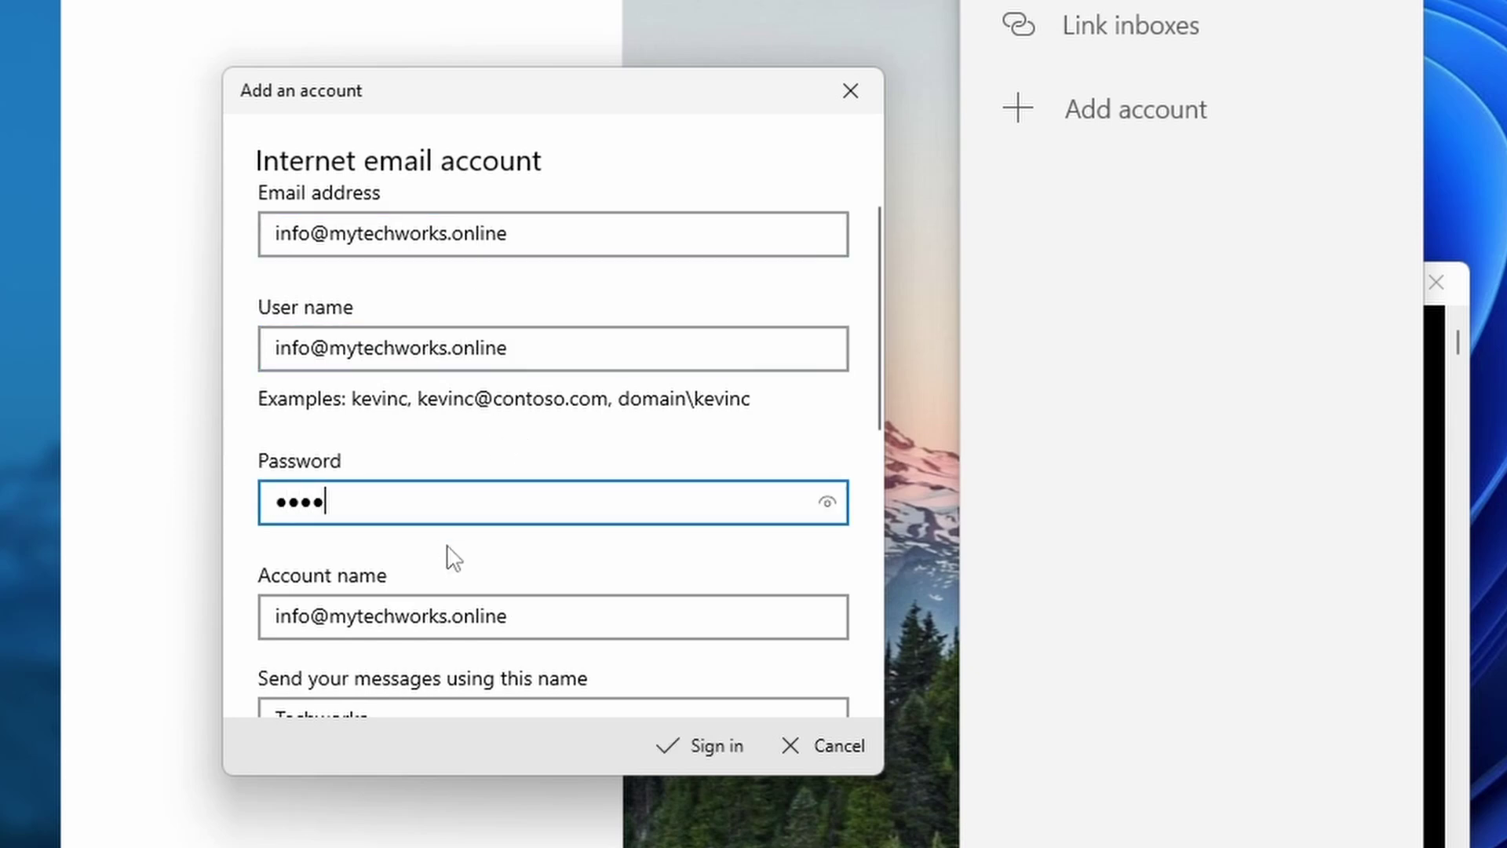
text(*)
scroll(499, 502, down, 2)
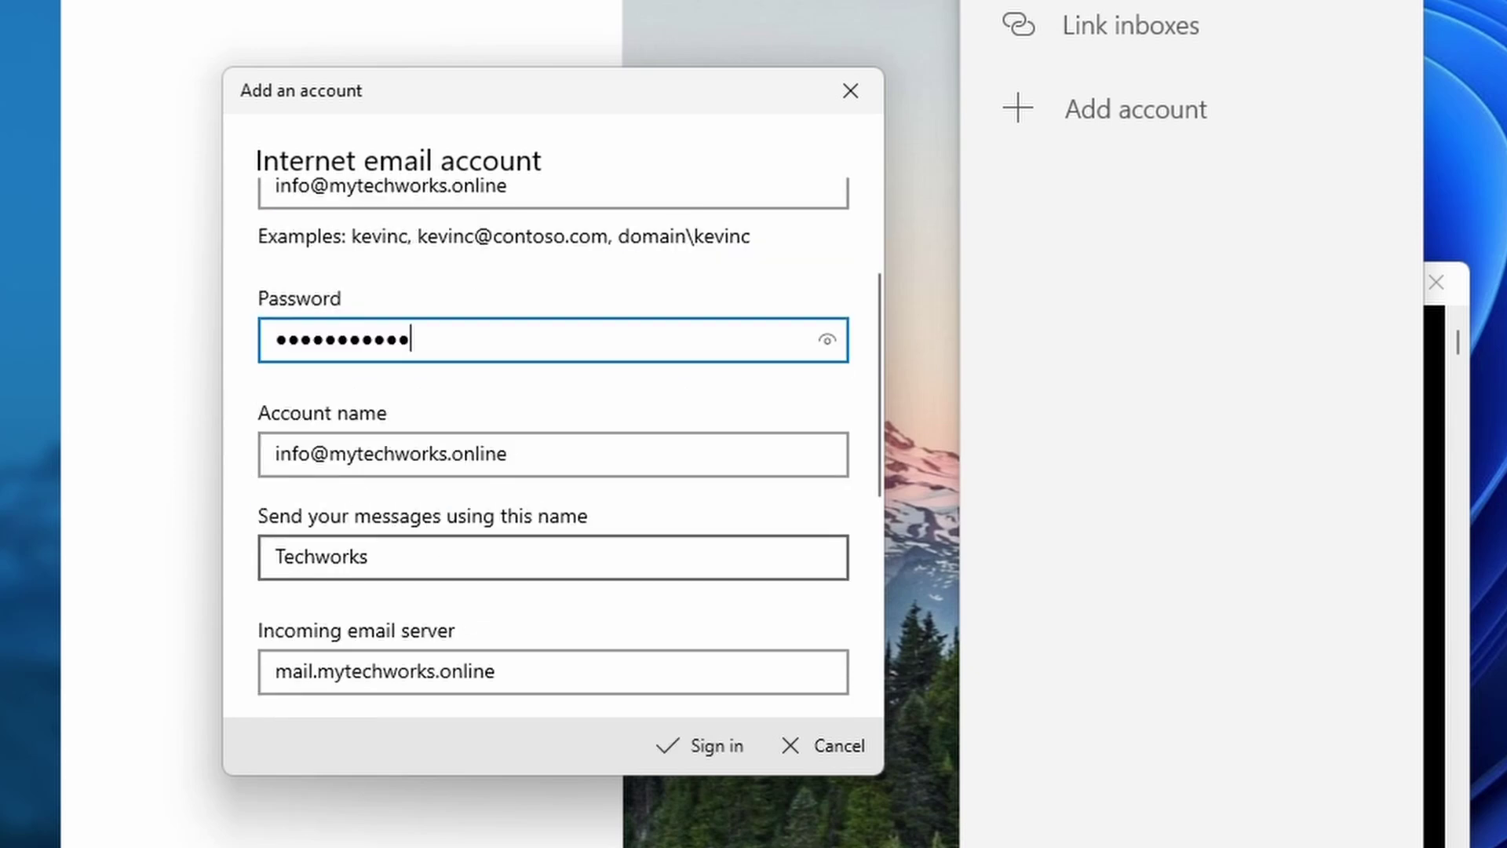
scroll(534, 506, down, 4)
scroll(443, 467, up, 6)
key(Tab)
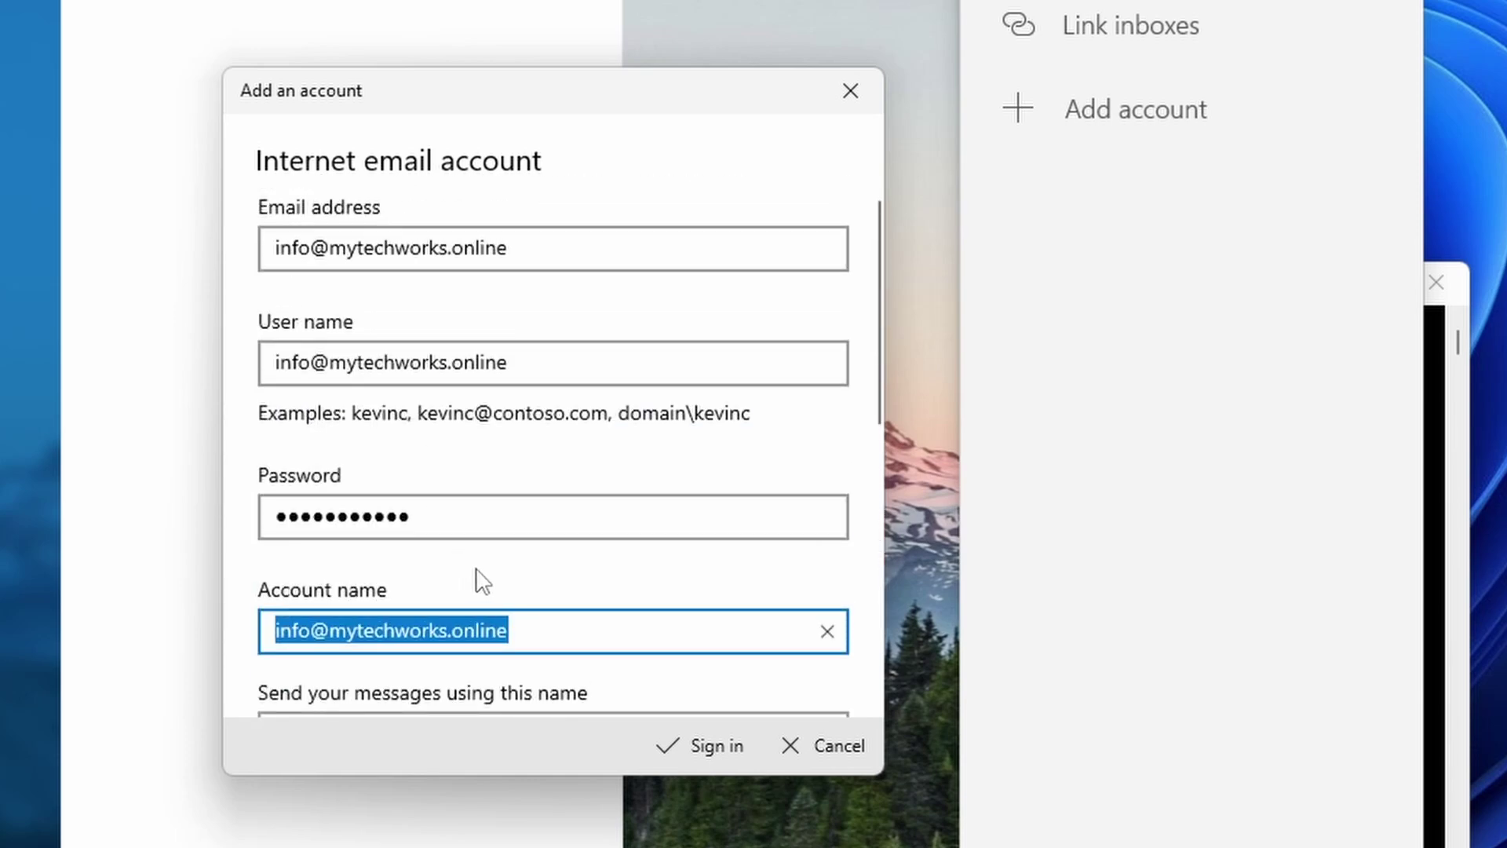
Step: Review the incoming and outgoing server settings, then sign in to create the account
scroll(478, 578, down, 3)
scroll(544, 538, down, 4)
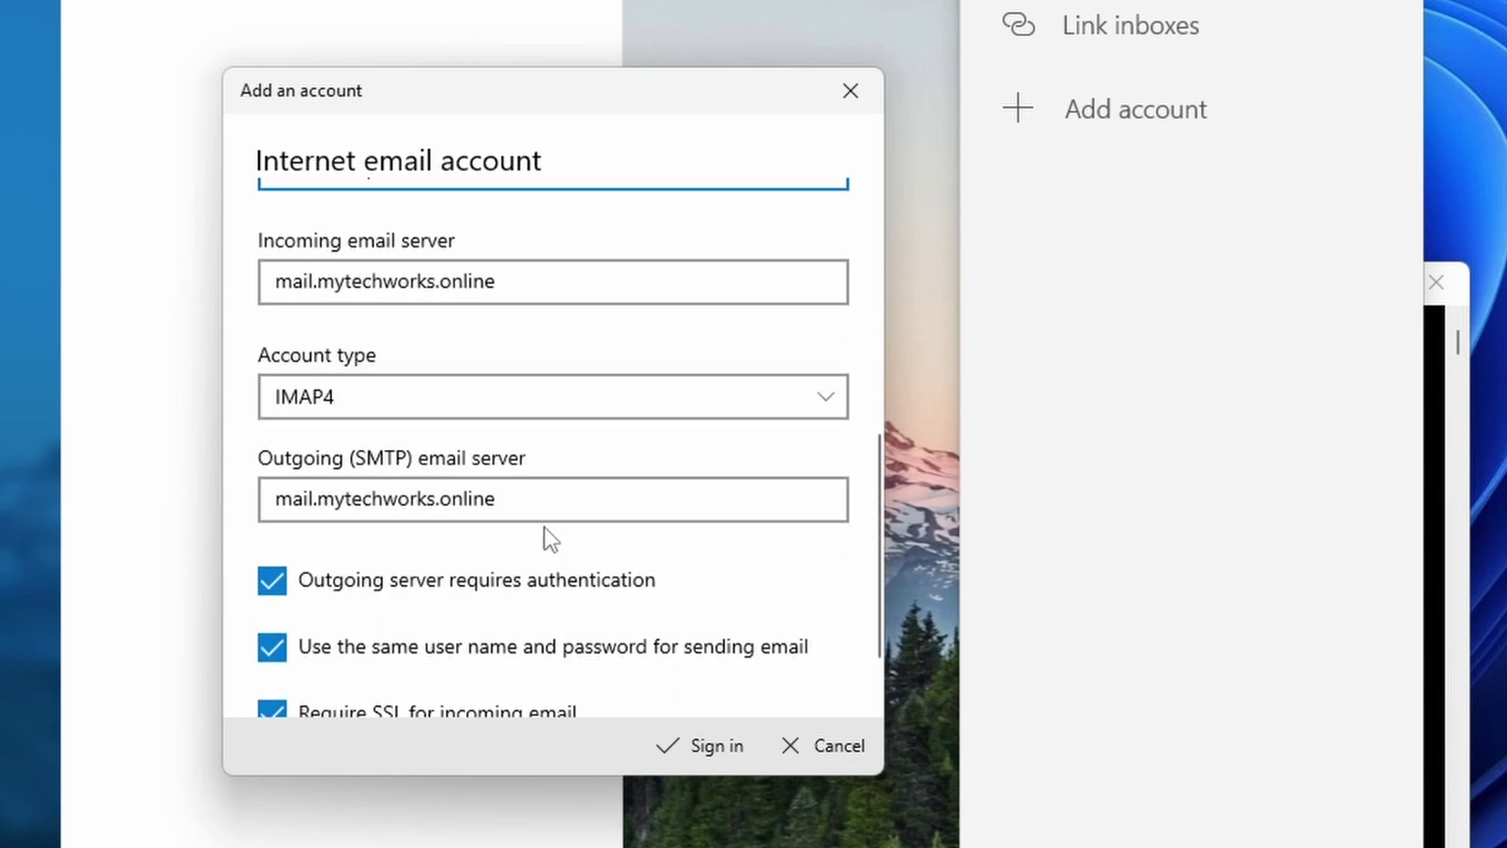
click(571, 292)
click(542, 502)
scroll(555, 521, down, 1)
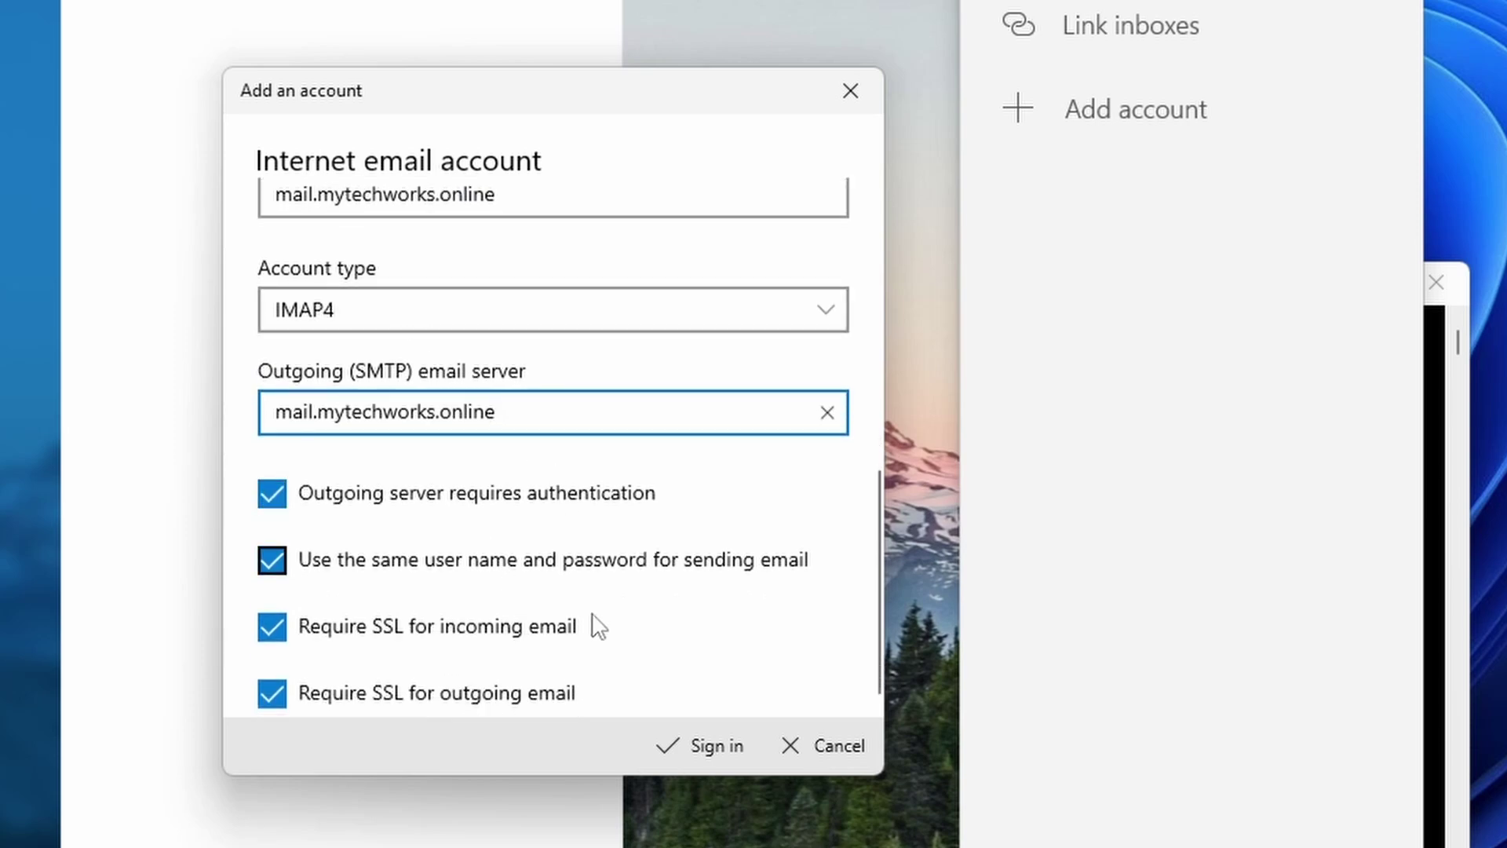
click(691, 745)
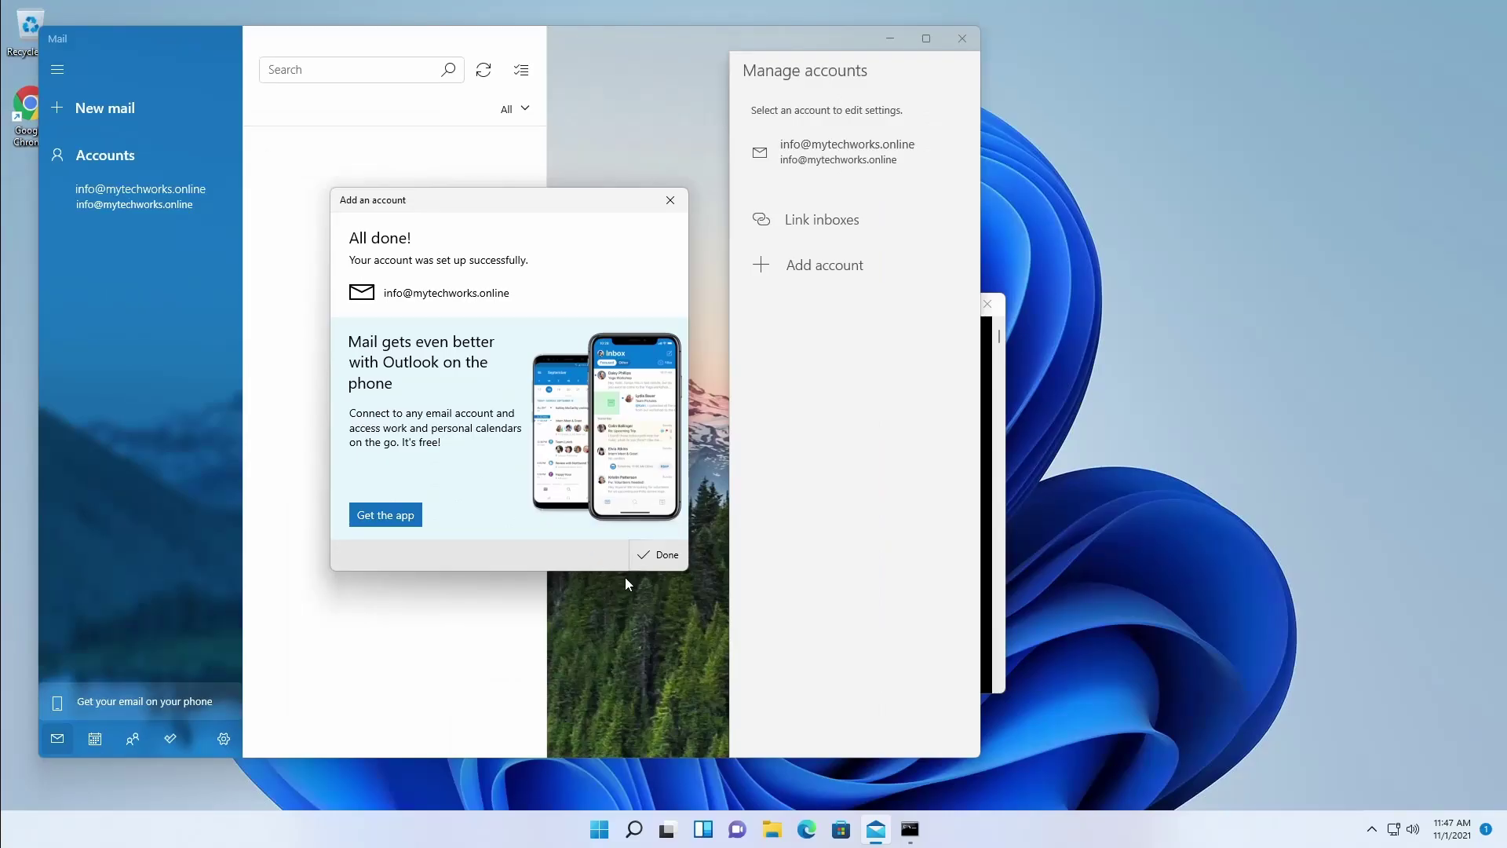
Step: Dismiss the All done confirmation and close Manage accounts to reveal the Inbox
click(674, 555)
click(125, 202)
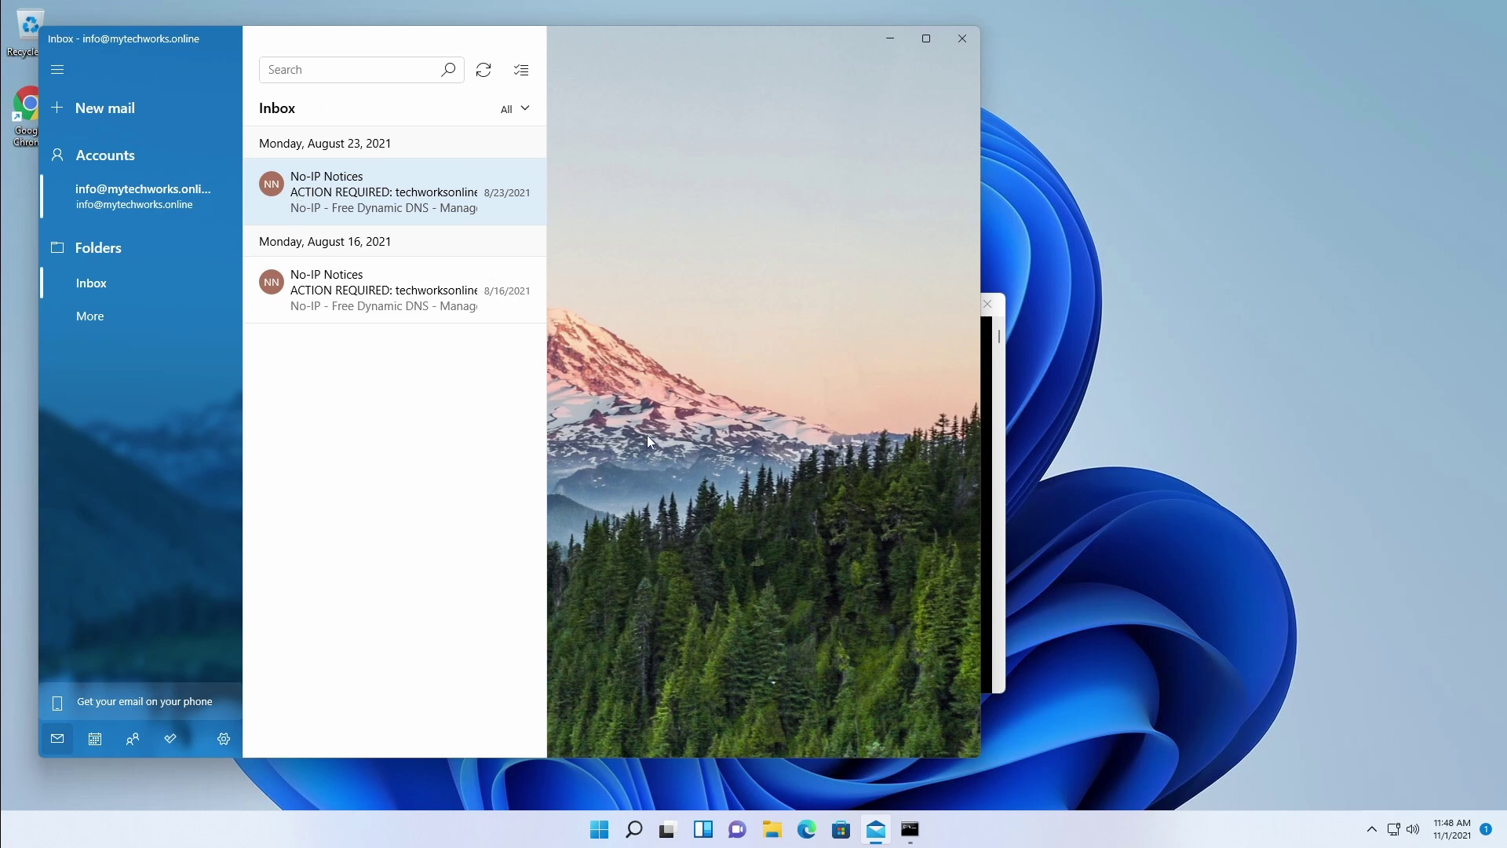
Step: Close Mail and Command Prompt, relaunch Mail from Start, and glance at the notification center
click(963, 39)
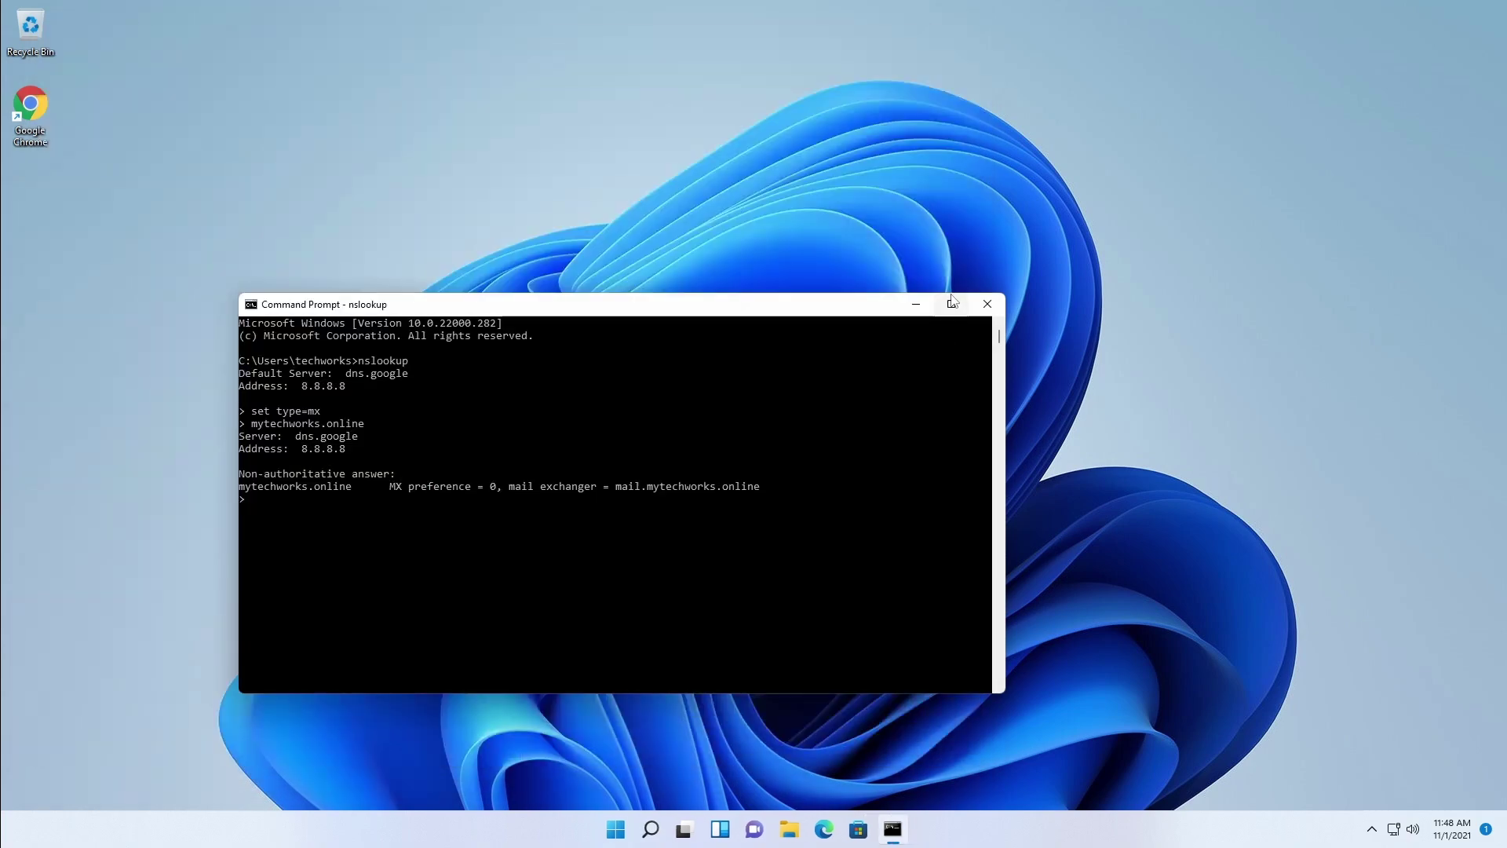
click(987, 304)
click(638, 833)
click(640, 370)
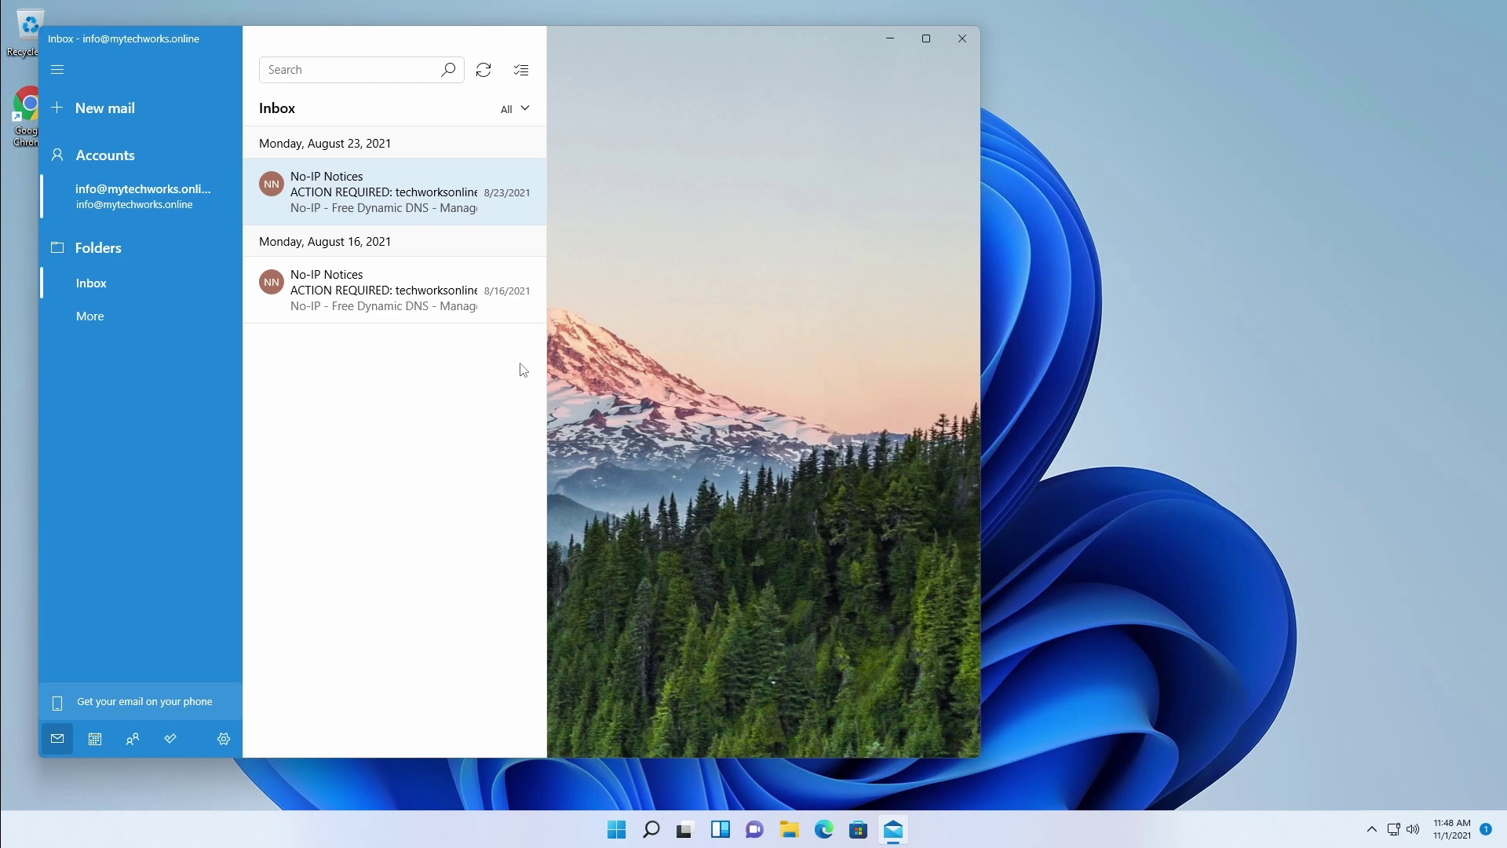
click(1486, 830)
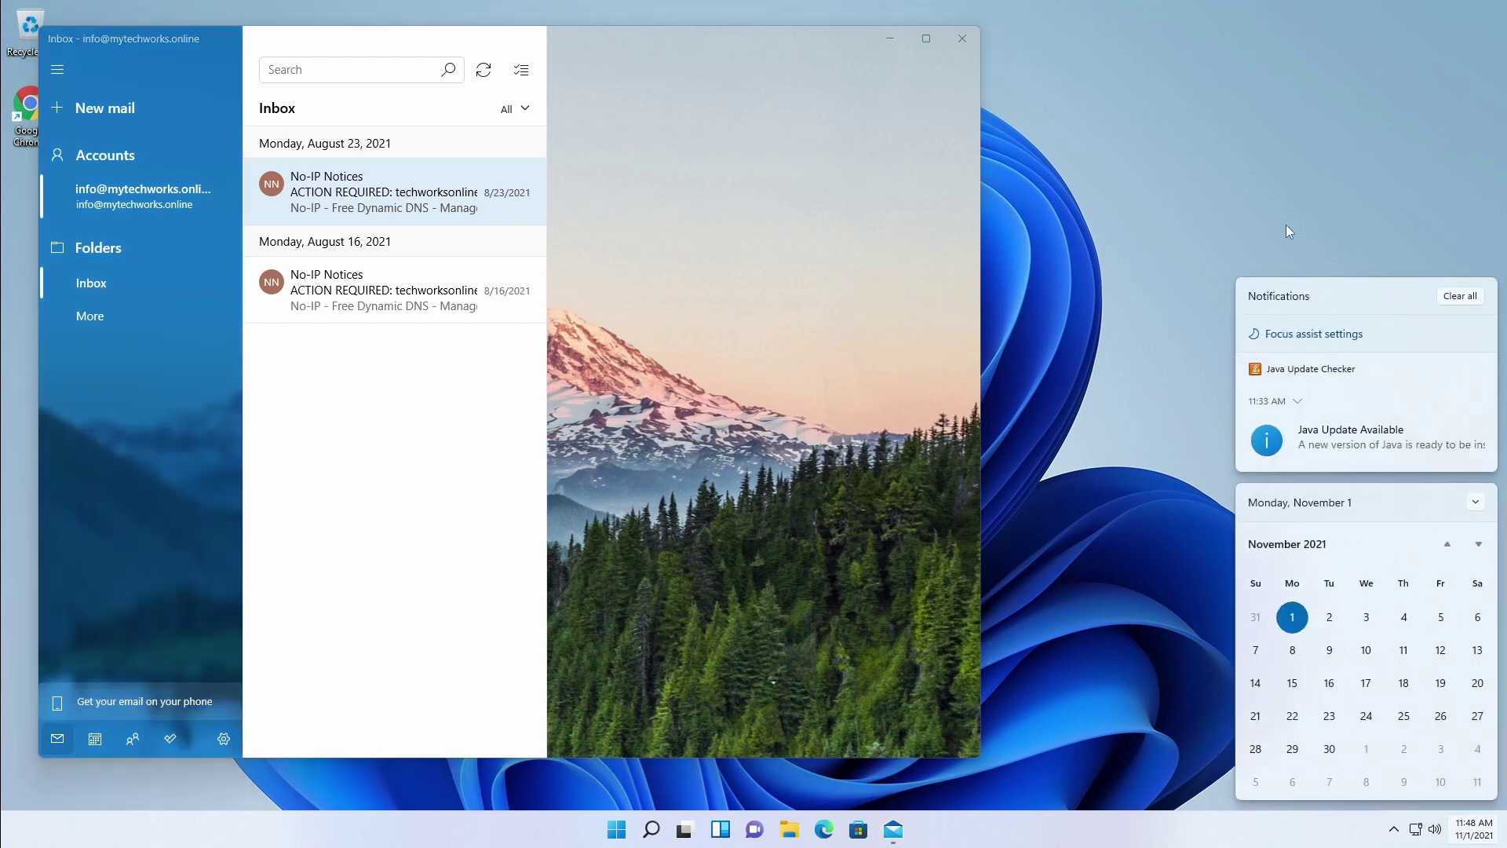
click(1109, 567)
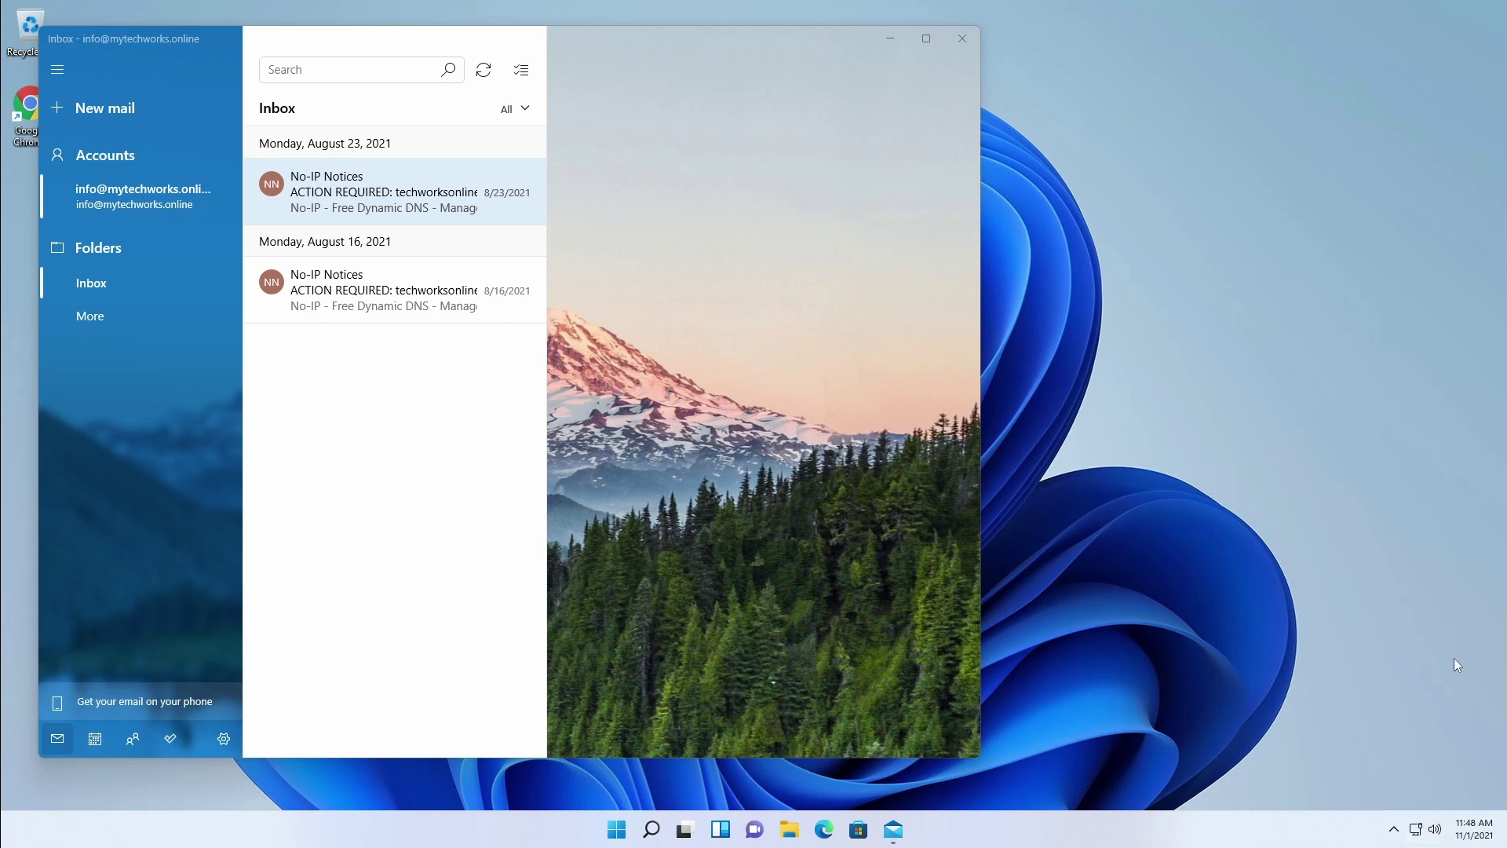
Step: Show the Manage accounts list with the custom-domain account, and move the Mail window right
click(224, 739)
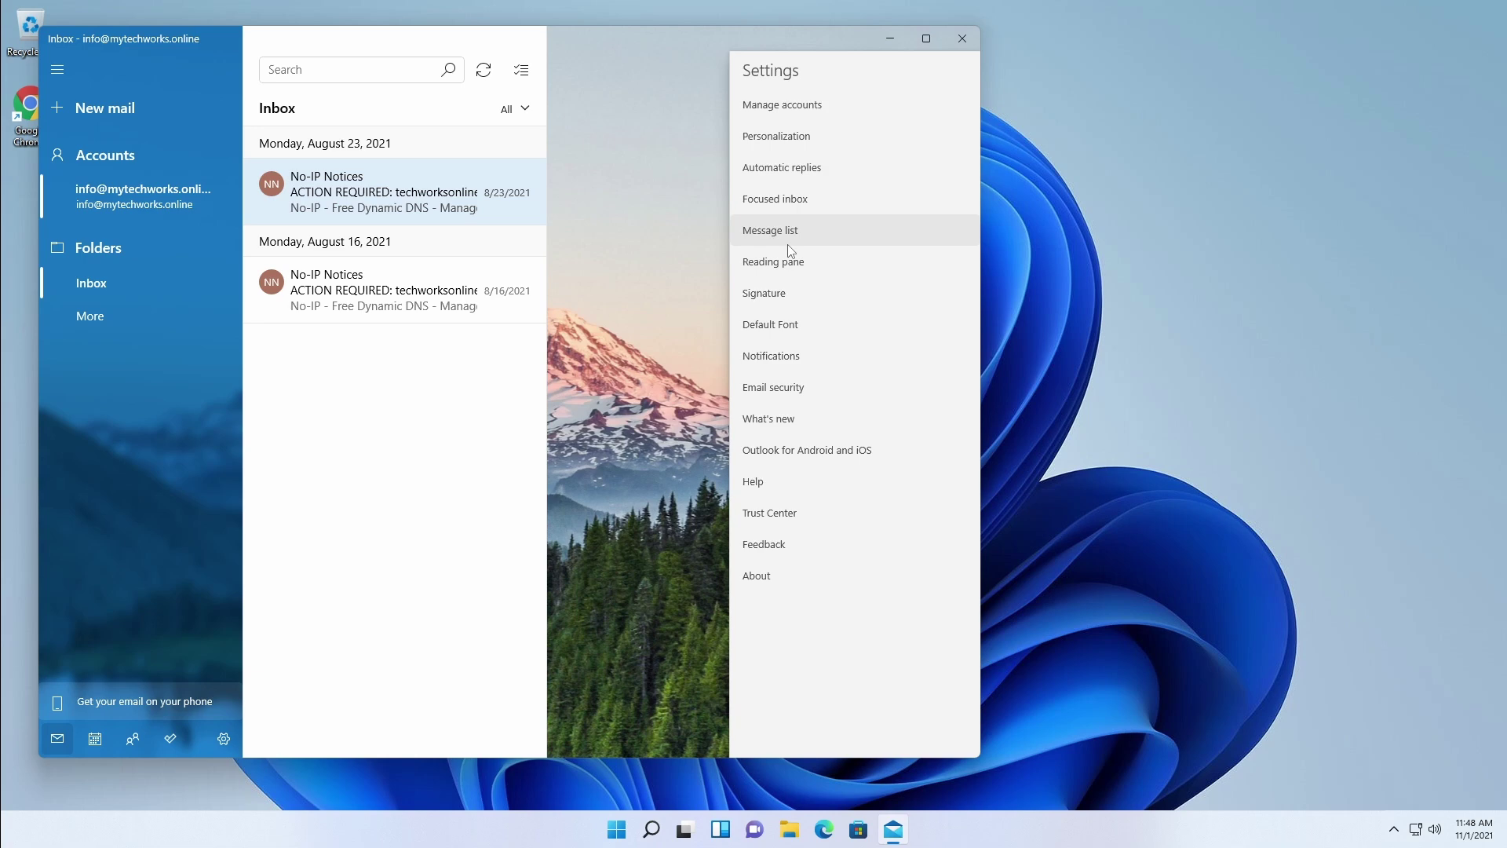
click(781, 105)
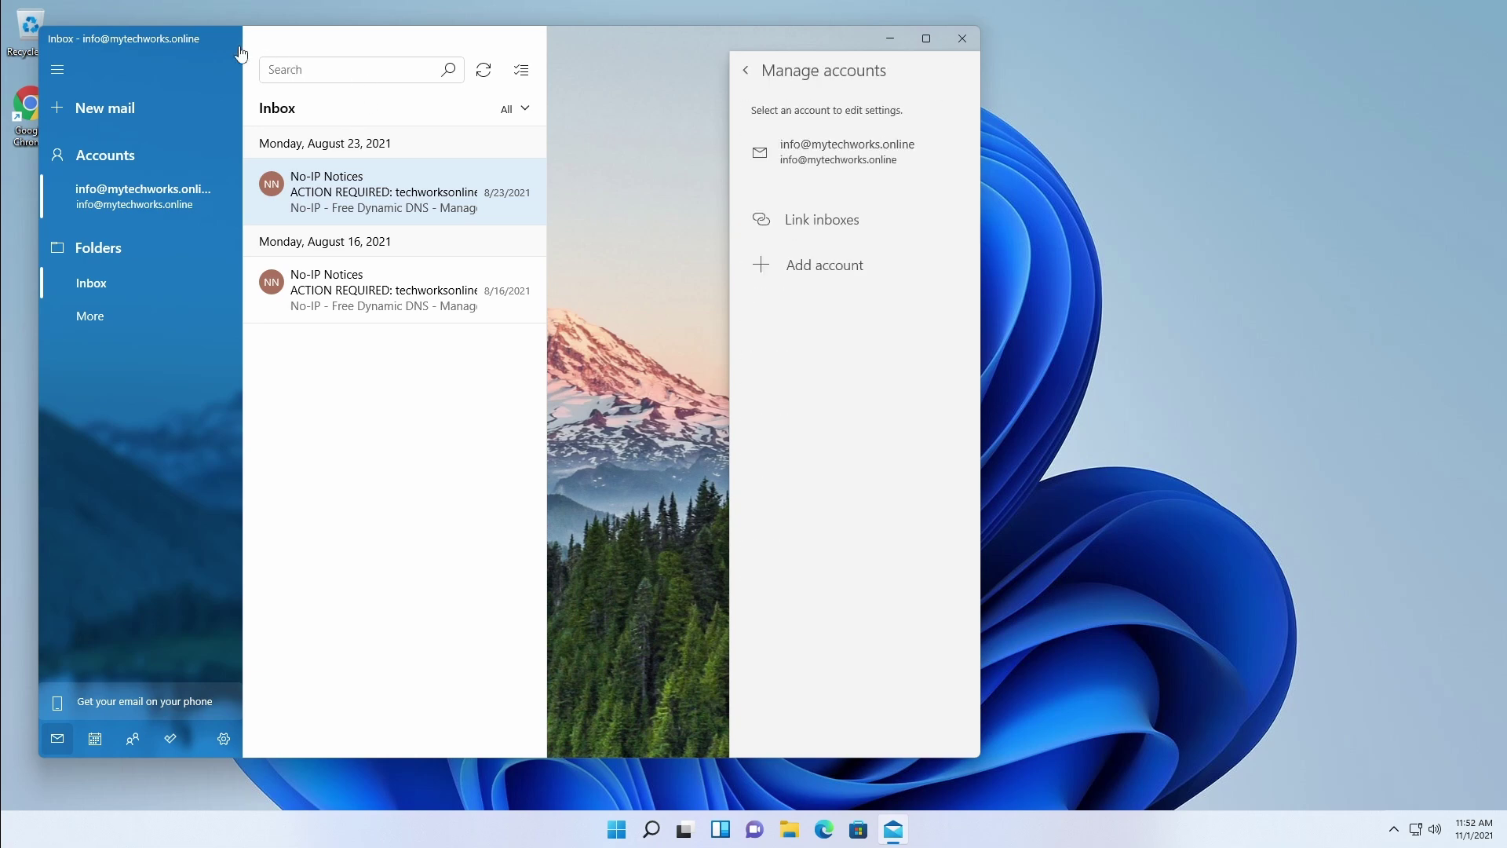
click(306, 43)
drag(655, 40, 822, 34)
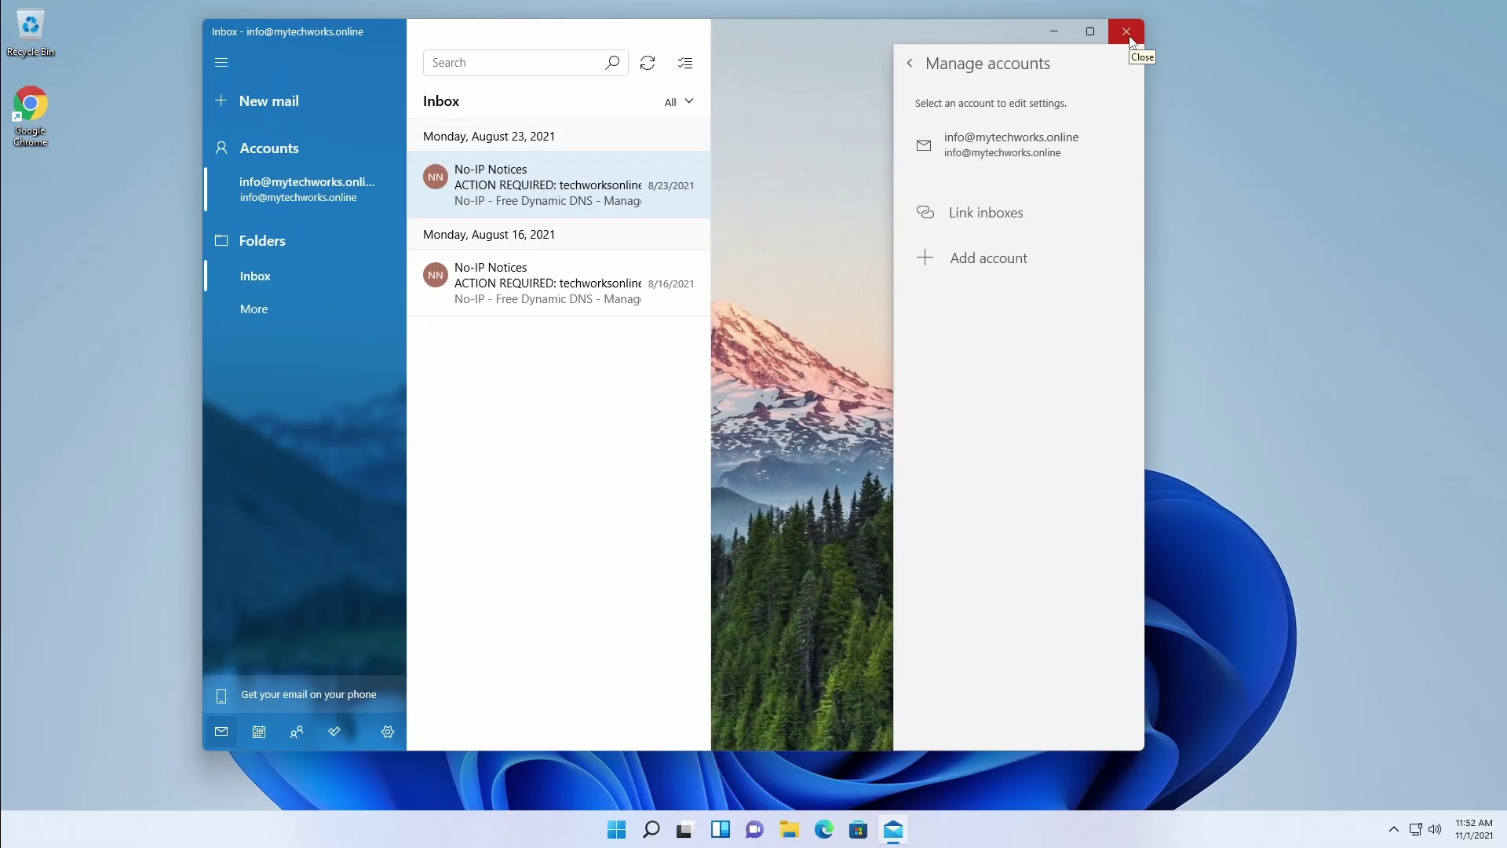
Step: Close Mail and launch Windows Settings from the Start menu
click(1439, 47)
click(630, 829)
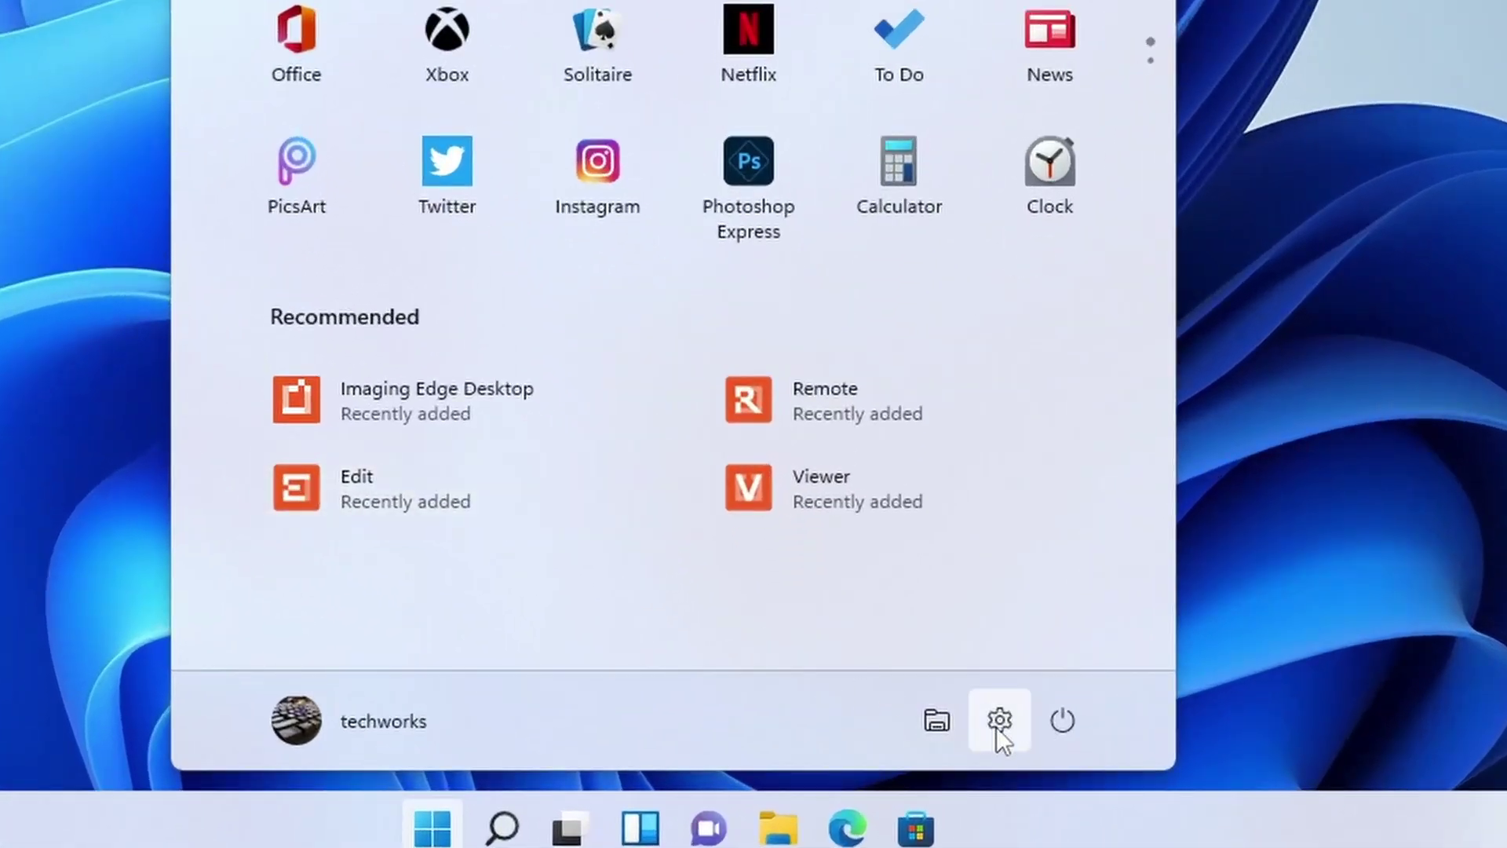
click(984, 731)
Step: Go to Accounts > Email & accounts and bring up the Add an account provider list
click(113, 540)
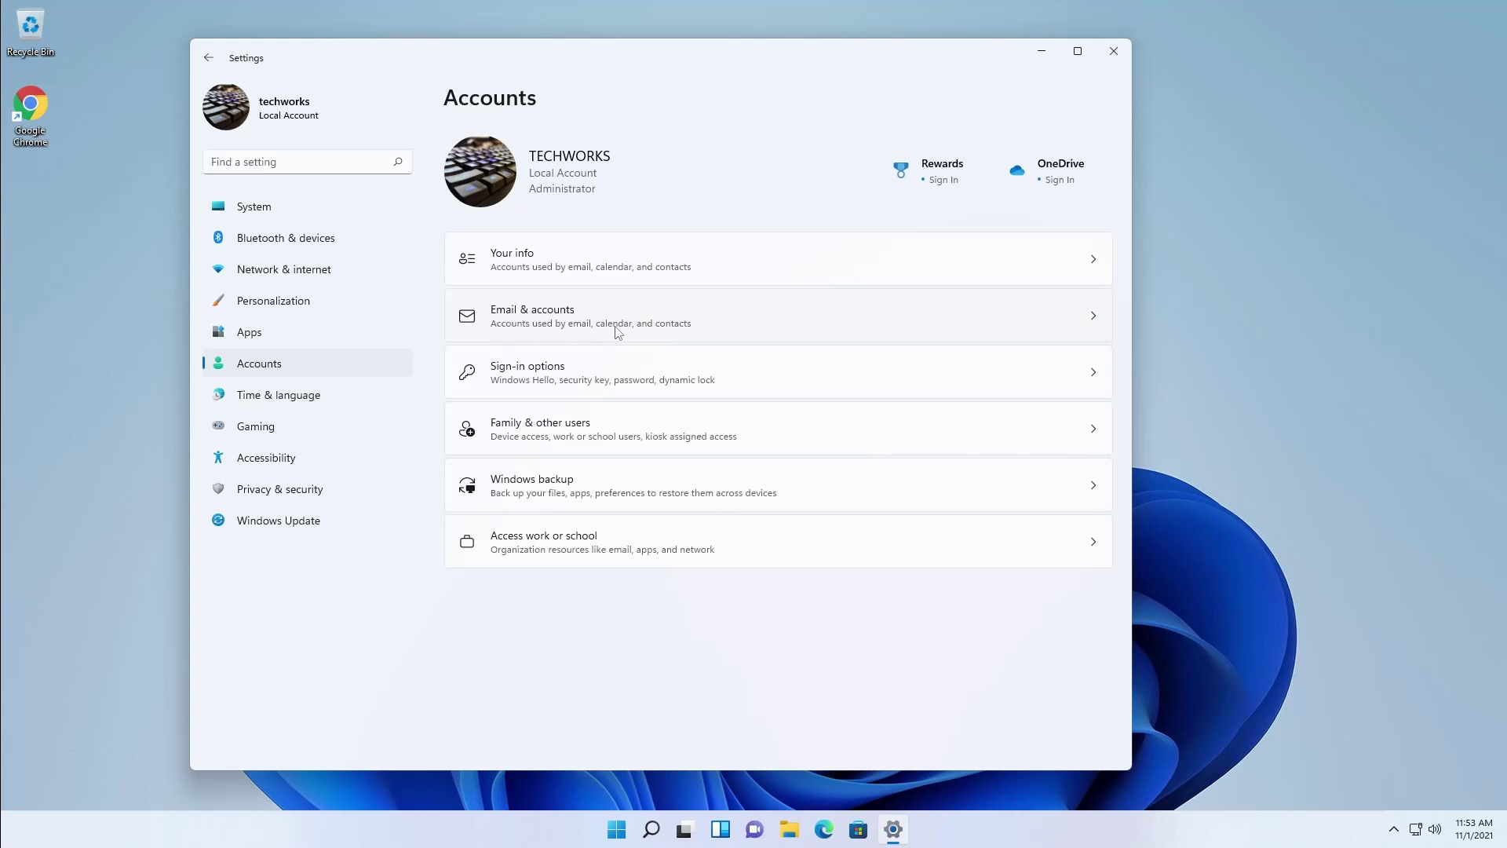
click(618, 332)
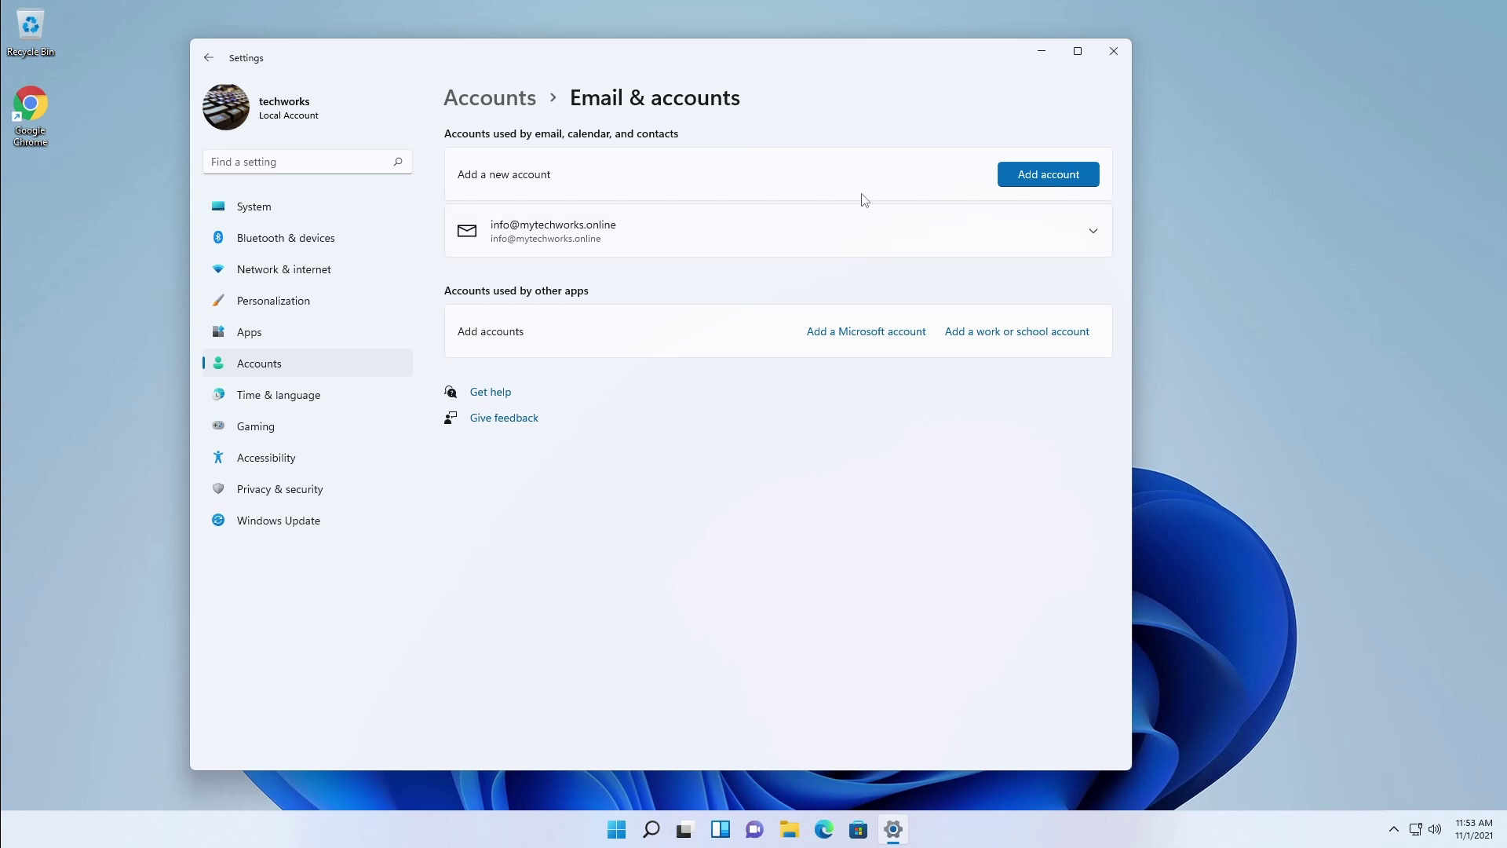
click(1047, 174)
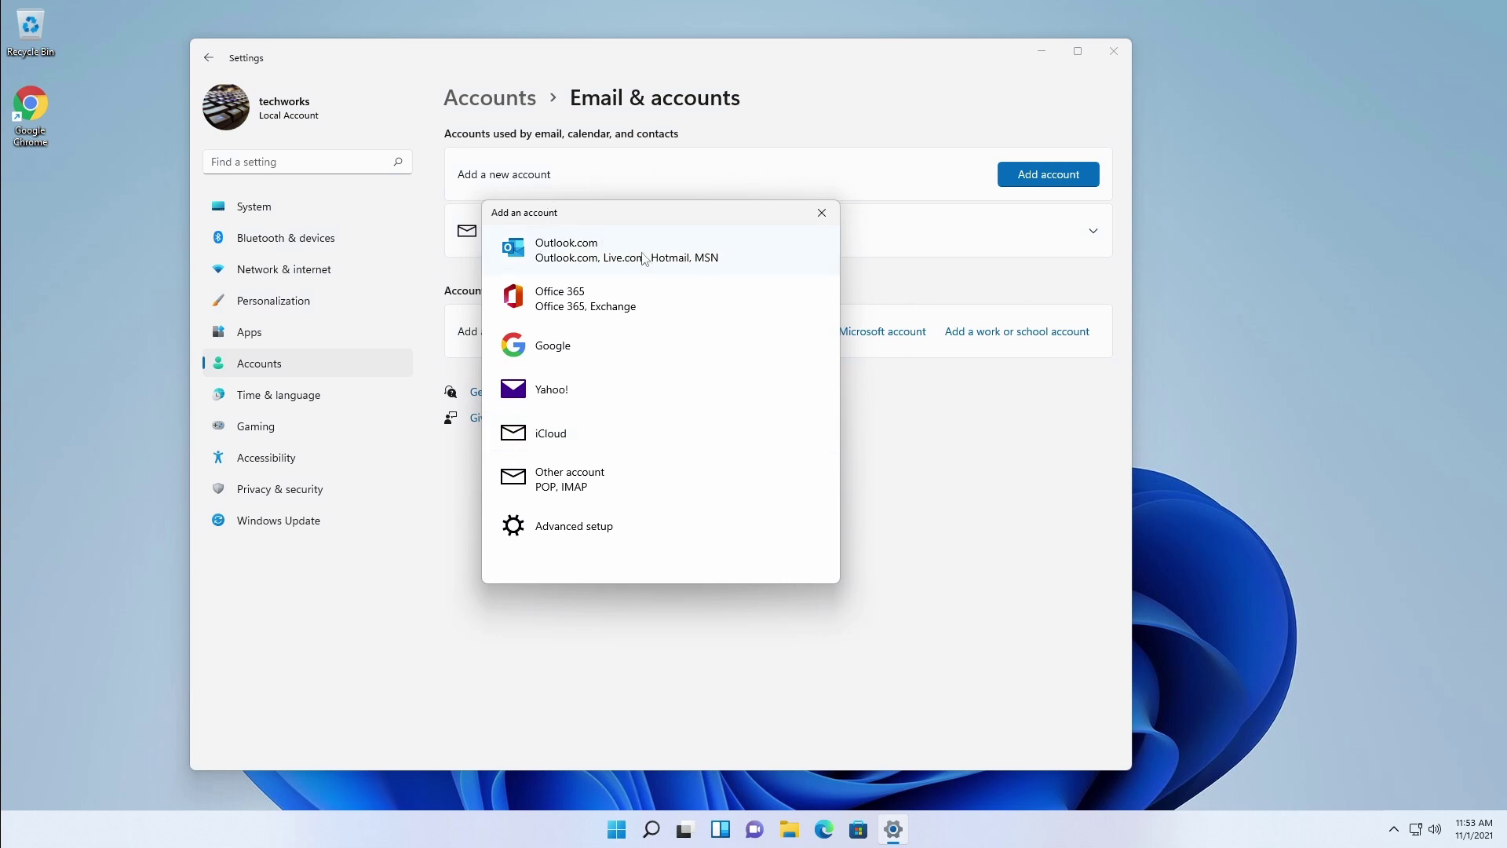
Step: Dismiss Add an account, expand the custom-domain account, and cancel its Manage settings dialog unchanged
click(820, 213)
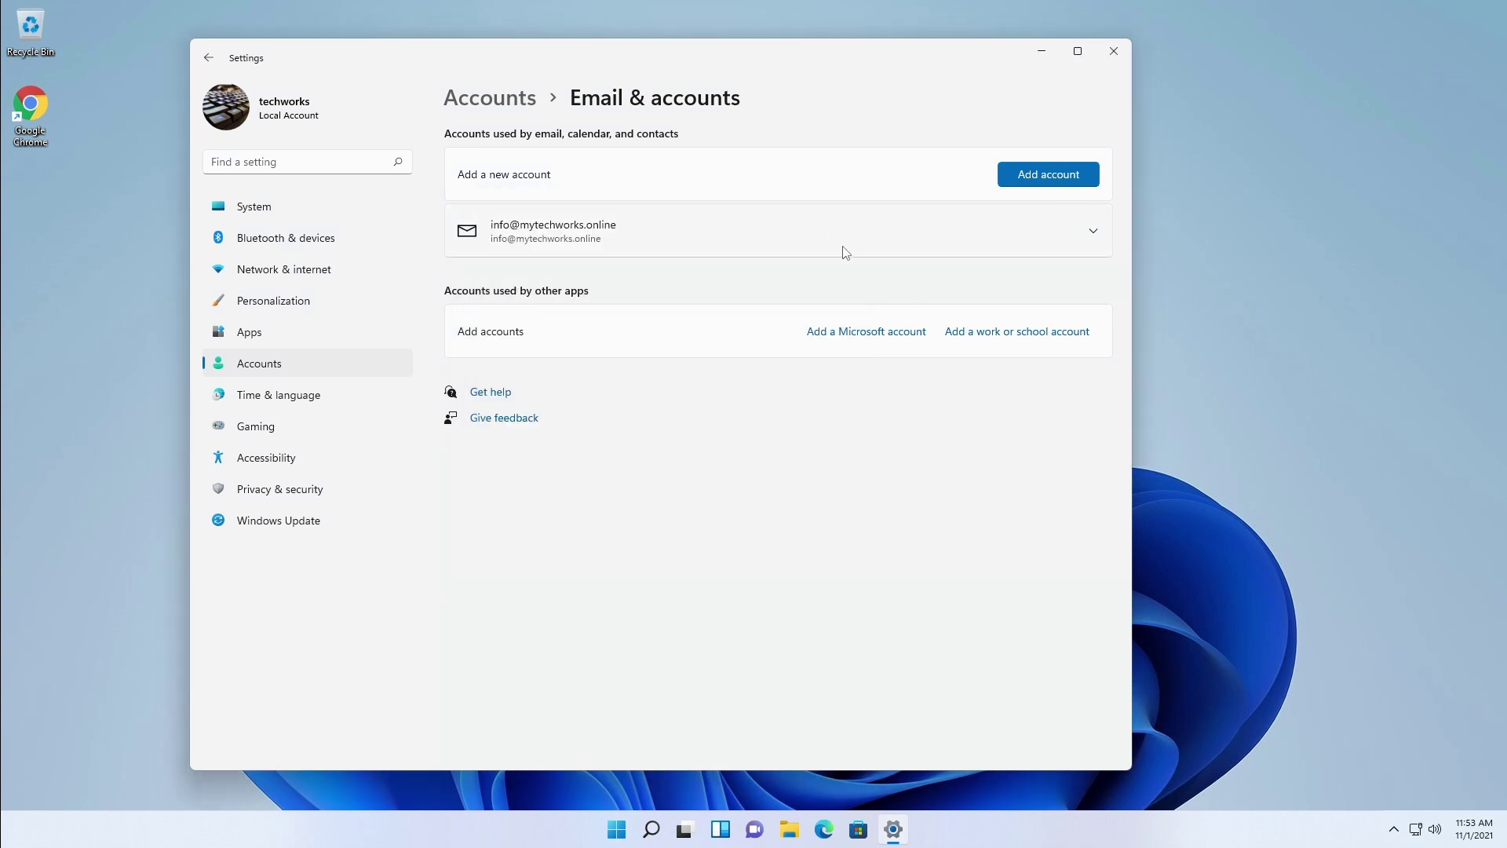
click(1076, 245)
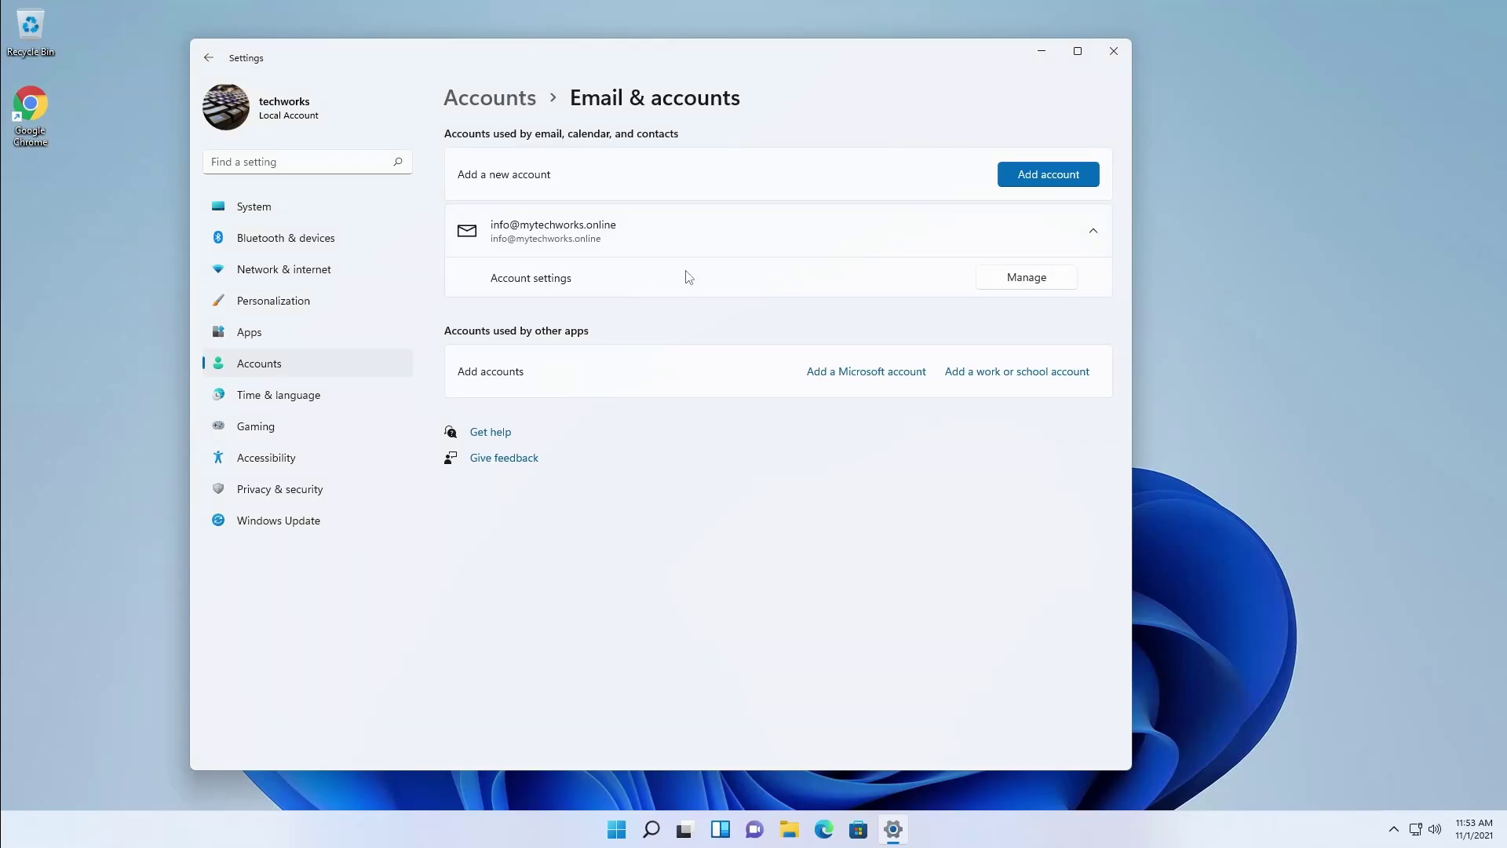
click(1025, 279)
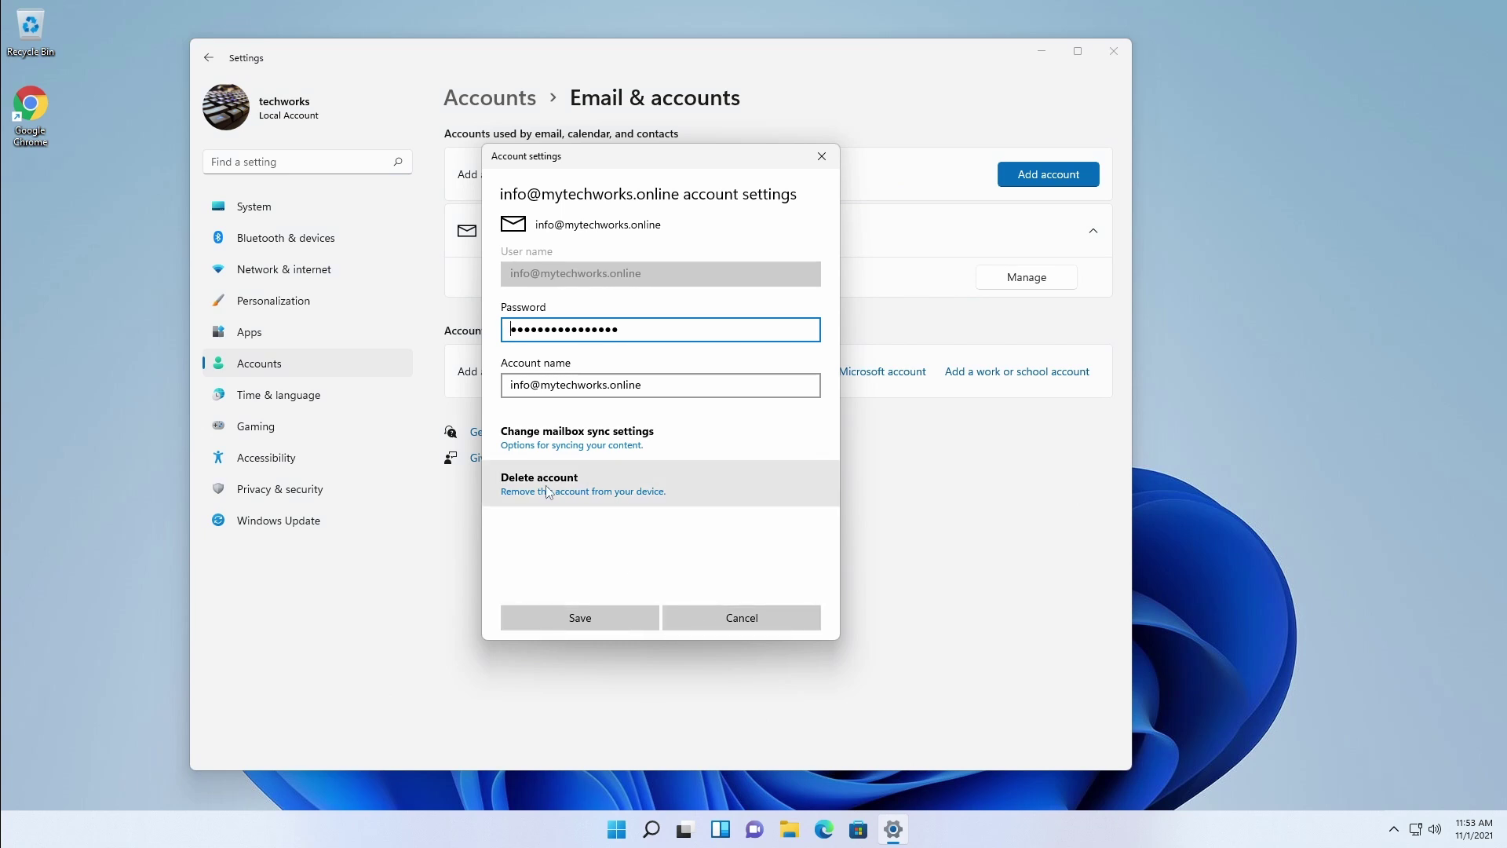
click(741, 618)
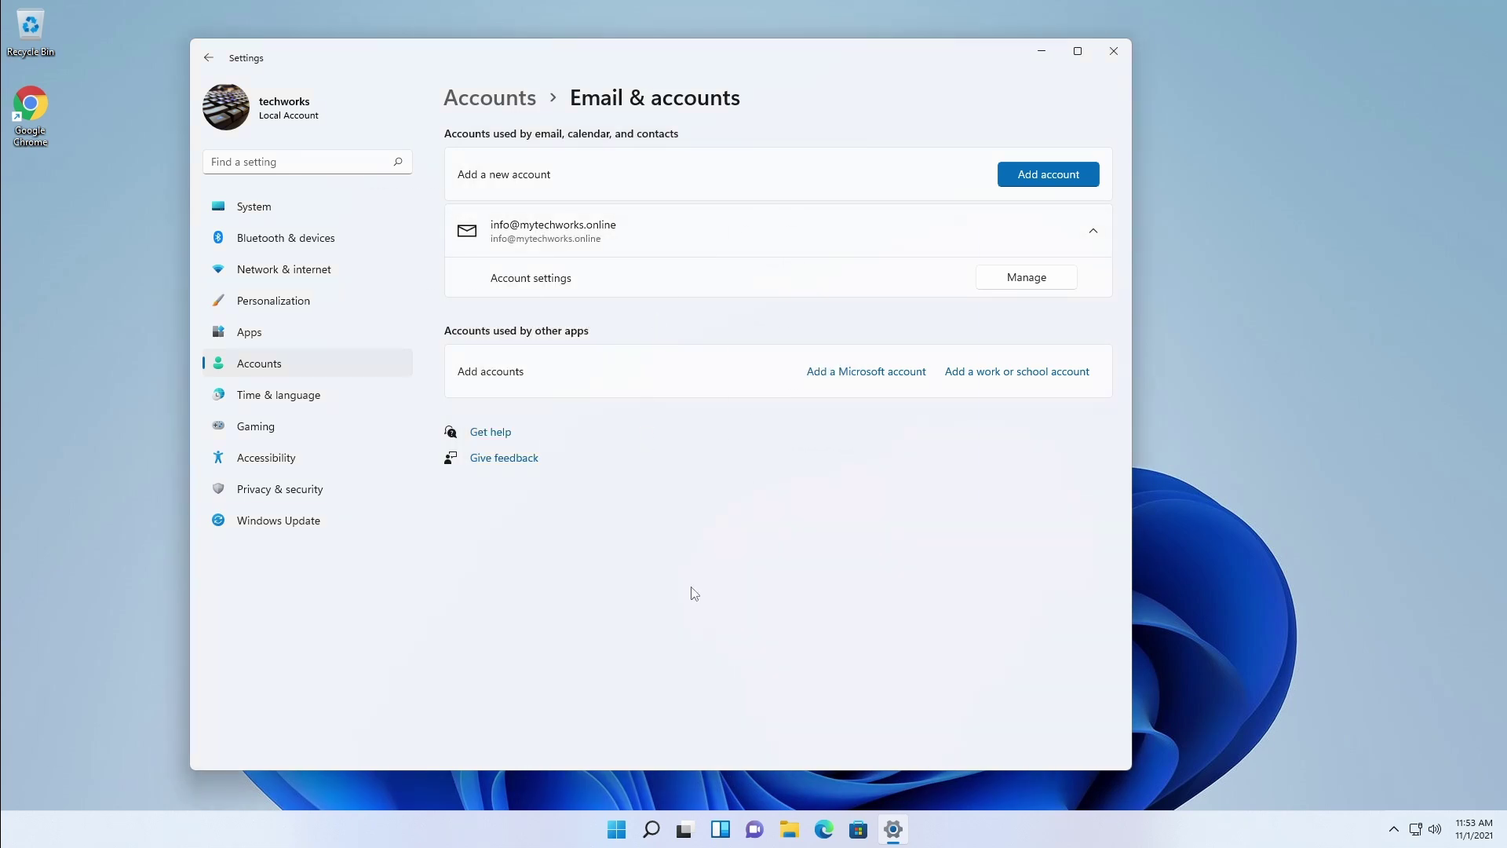